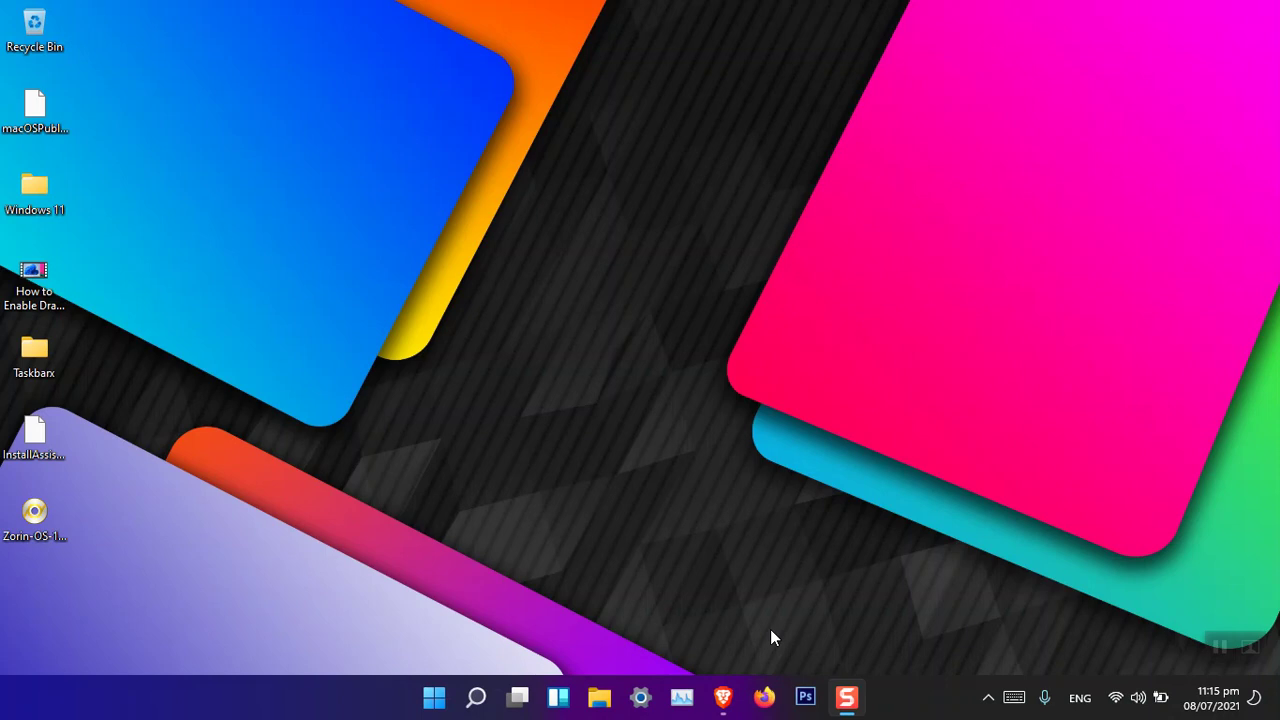
View the Windows version and build details in About Windows, then close it
key(super+r)
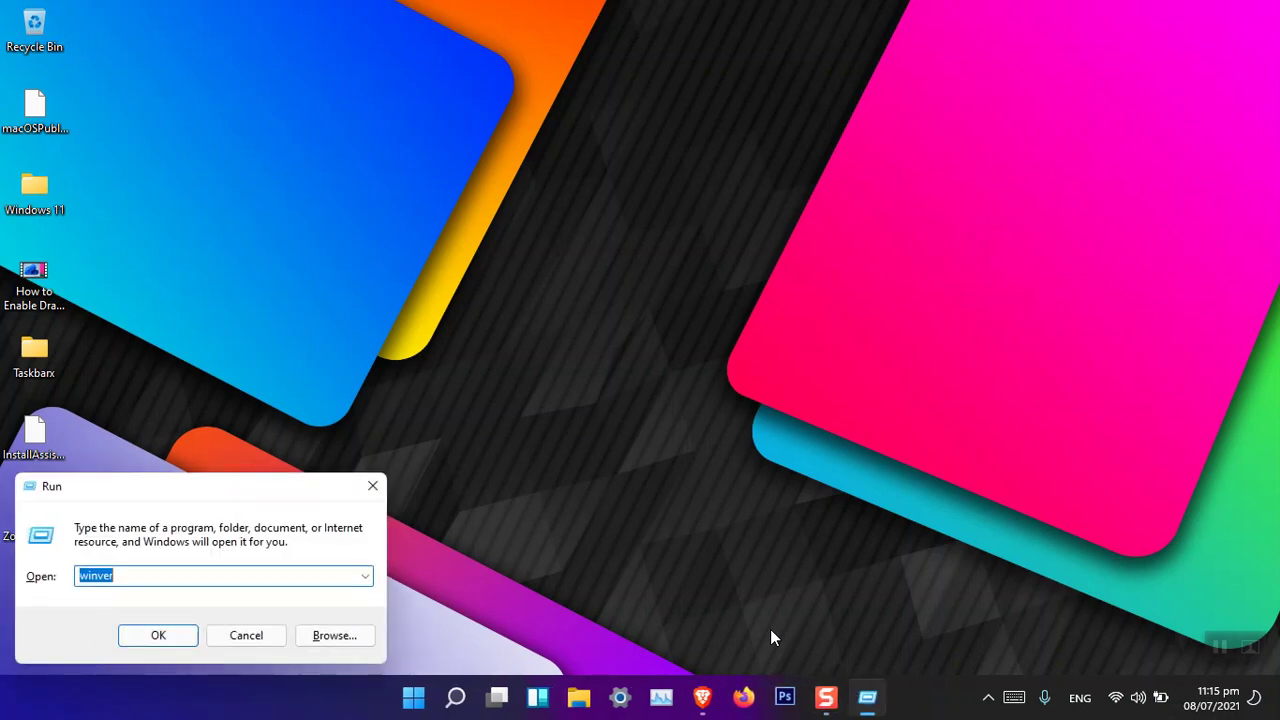
key(End)
key(Return)
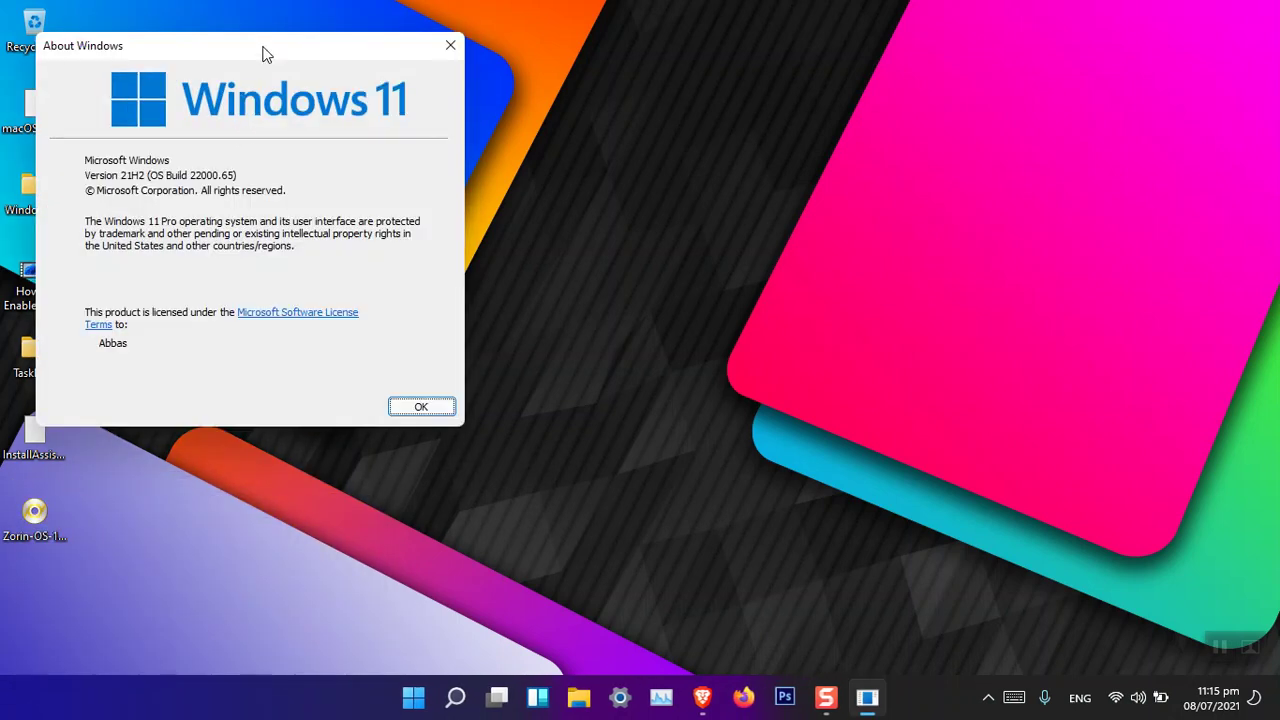
drag(263, 47, 491, 63)
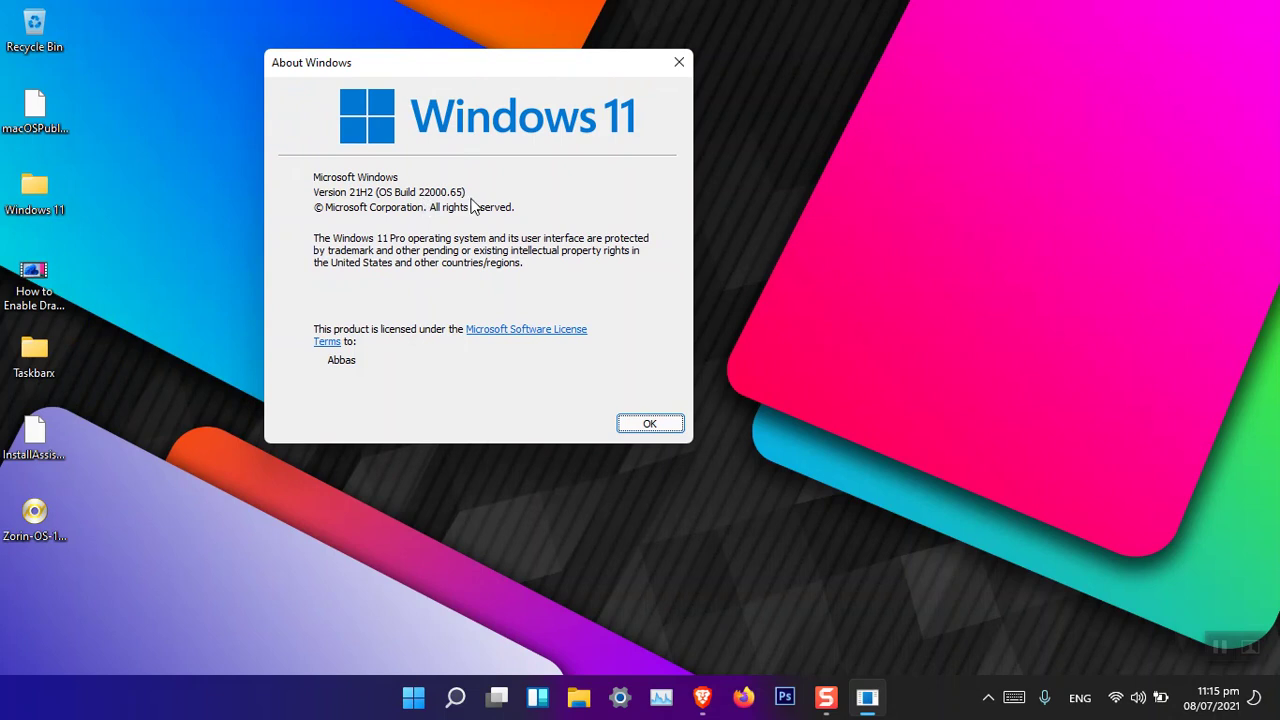
click(644, 430)
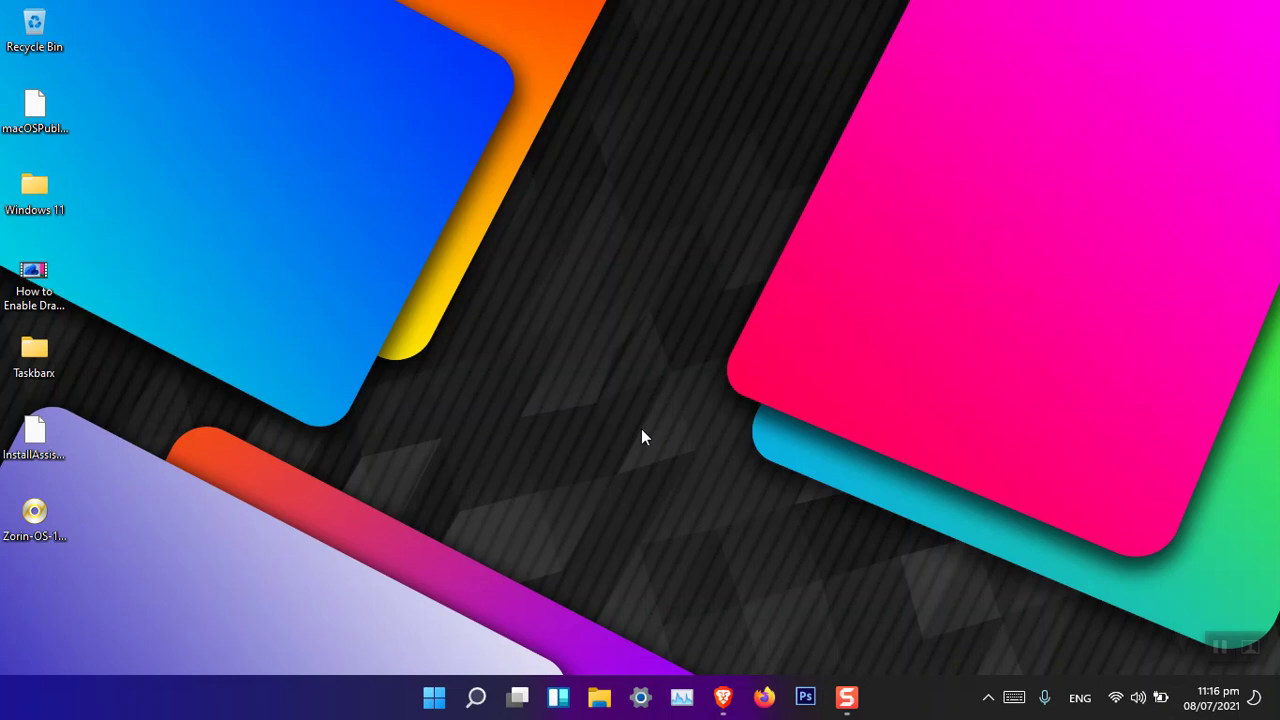
Open the Start menu, expand it to the full search panel, then close it
click(440, 704)
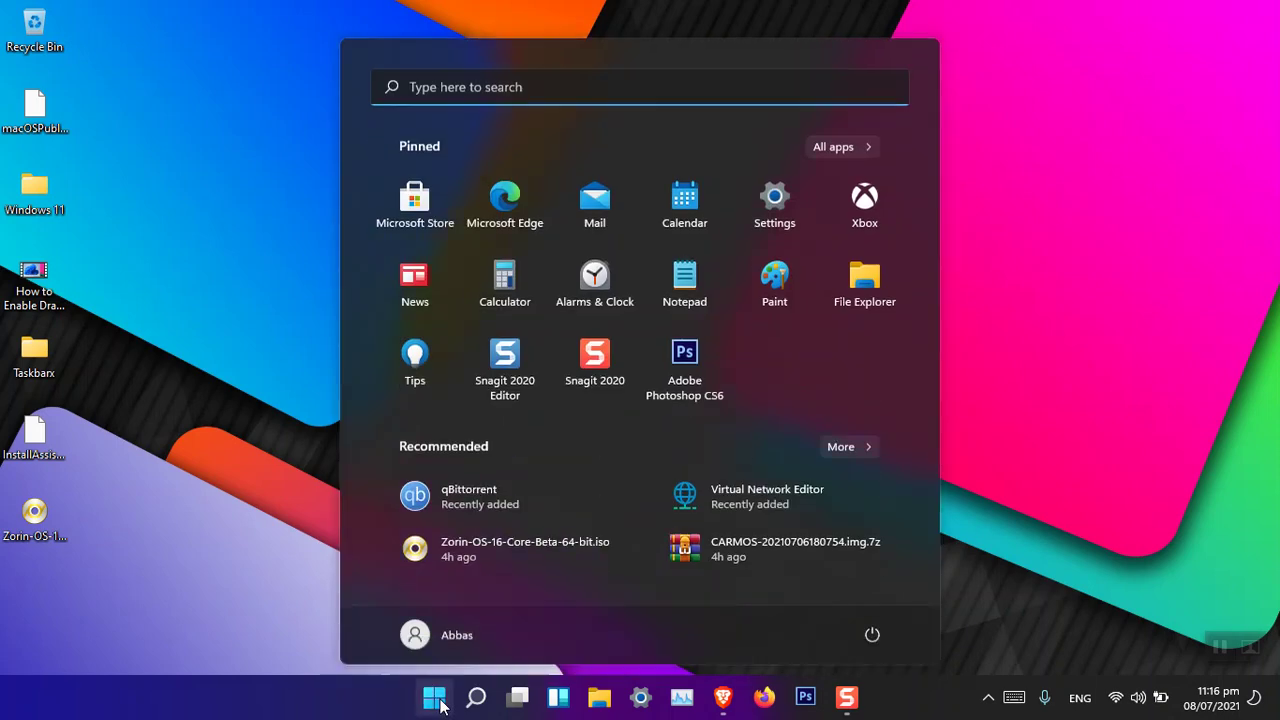
click(536, 84)
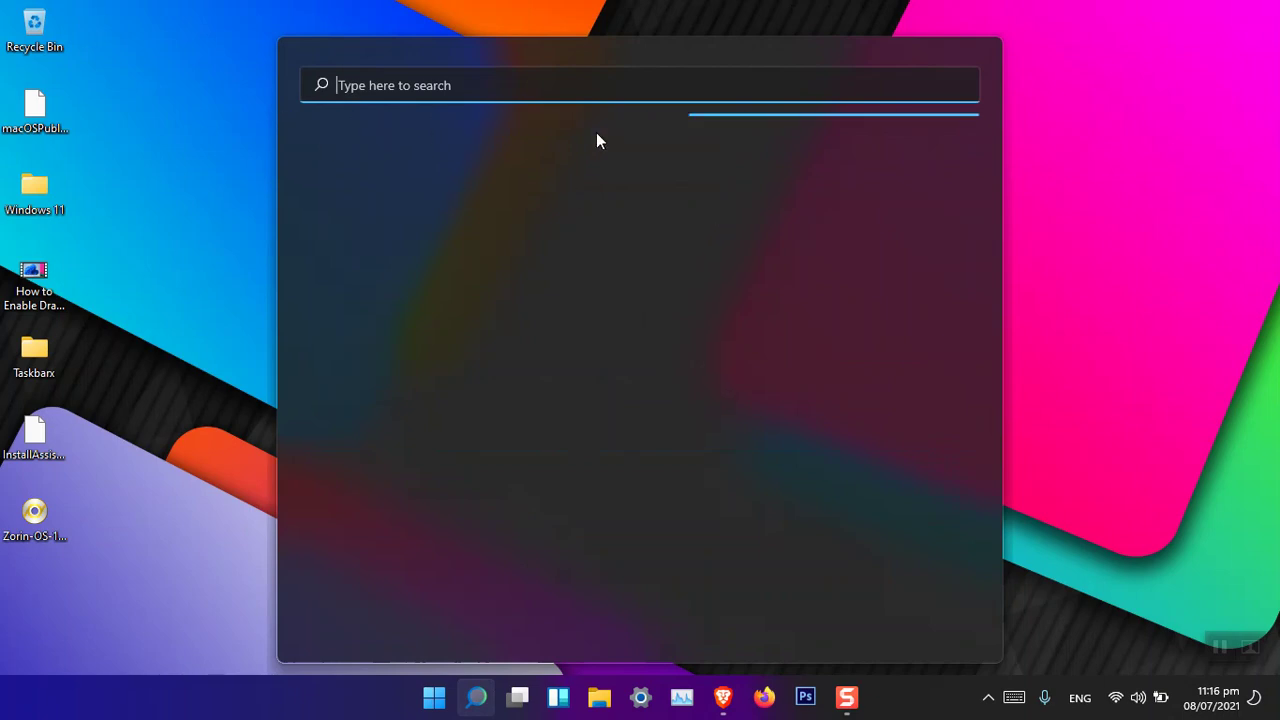
click(1087, 358)
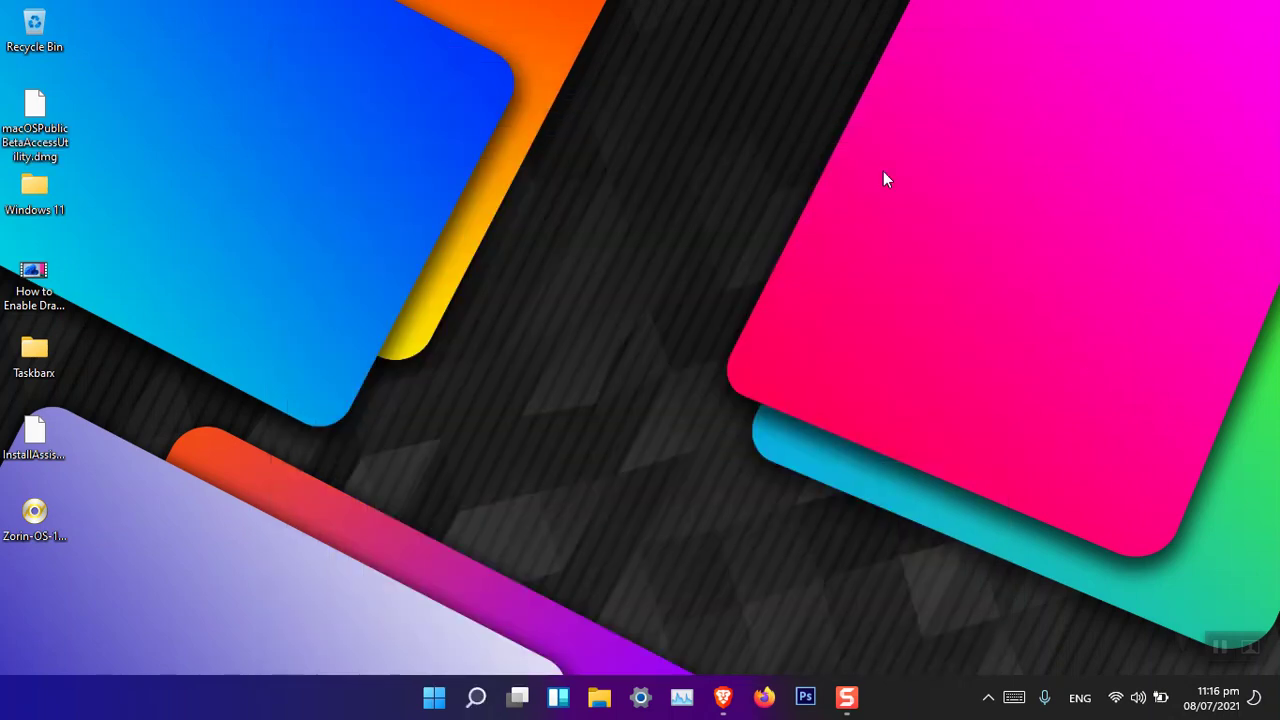
Refresh the desktop from its full classic right-click menu
right_click(429, 135)
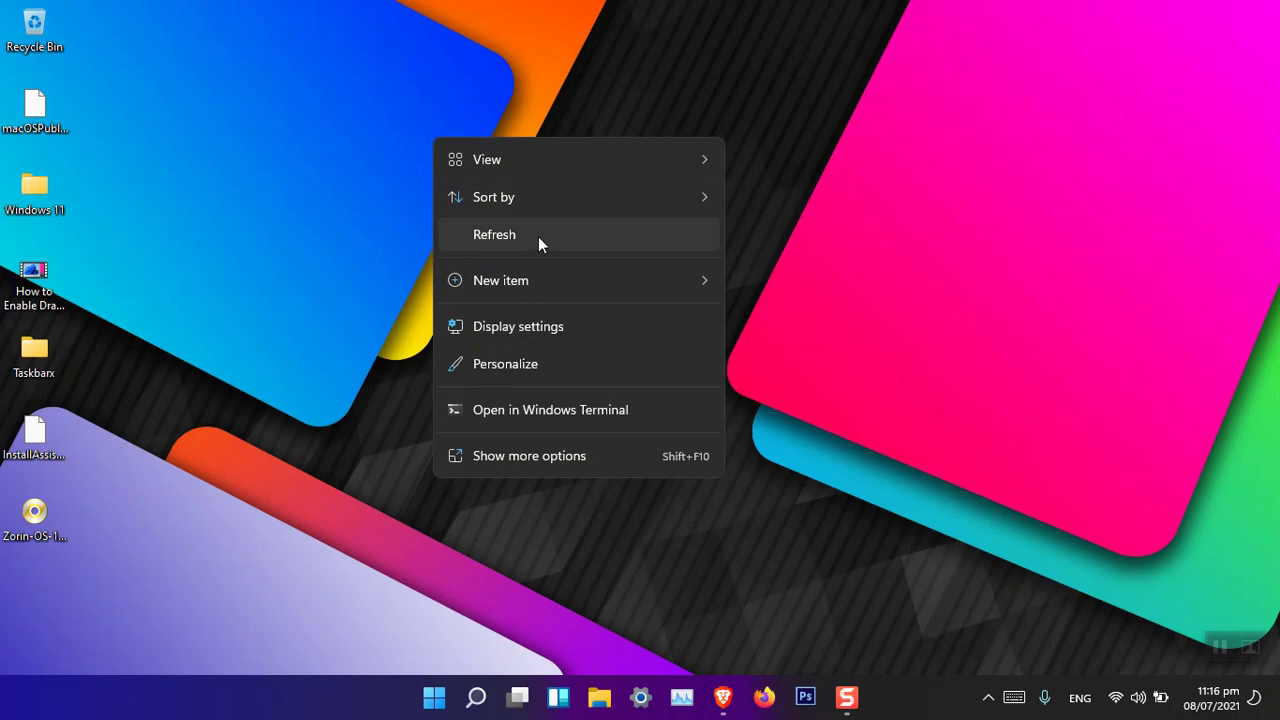
click(529, 459)
click(596, 514)
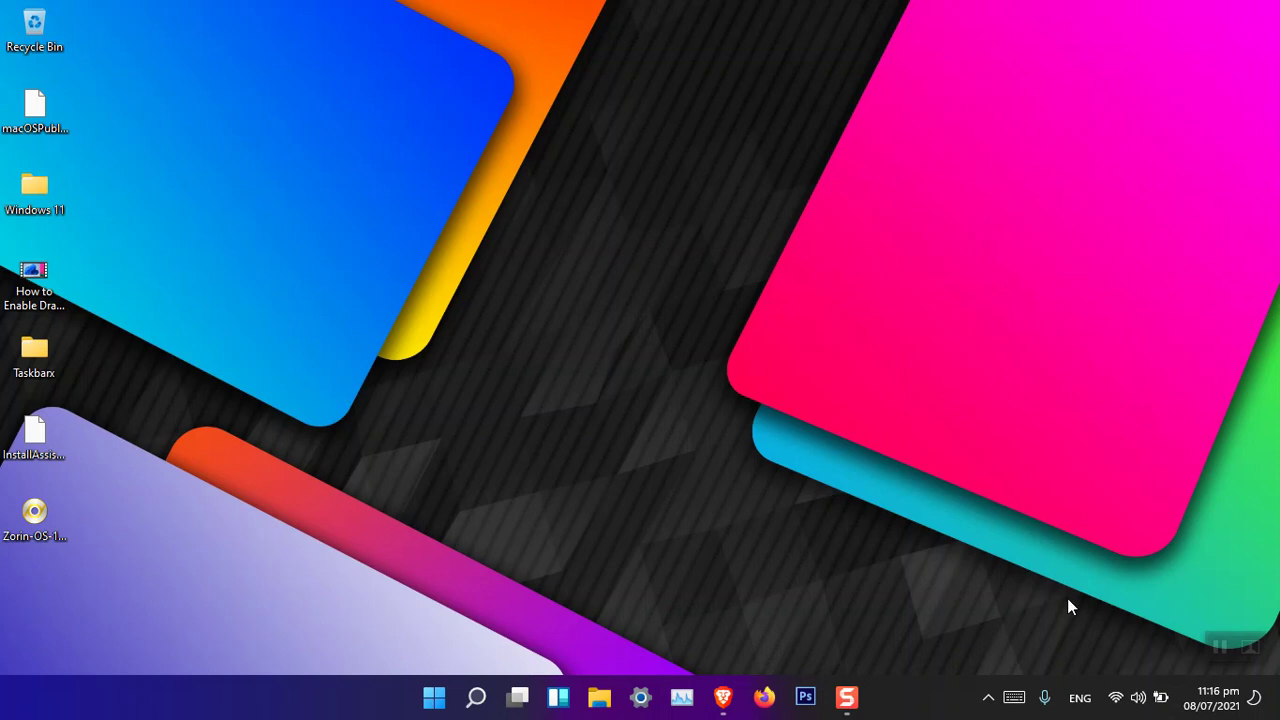
View the speaker's sound options menu, then bring up the taskbar's shortcut menu
right_click(1135, 695)
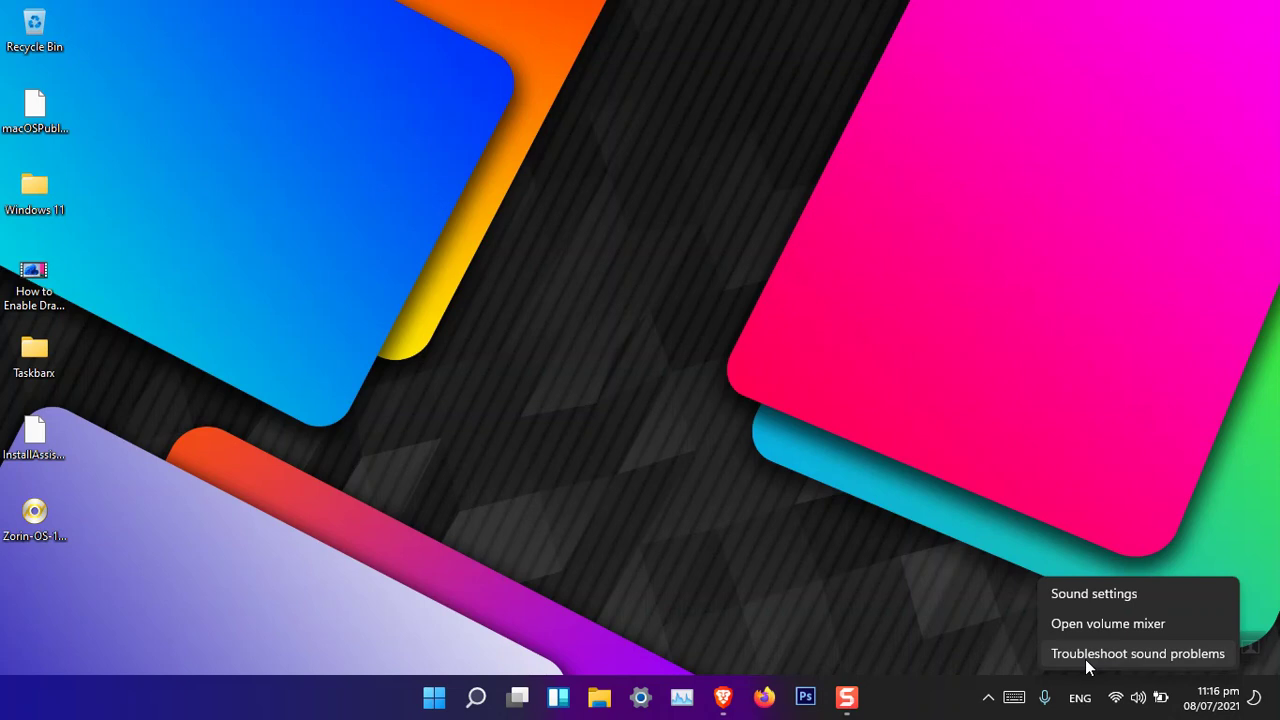
click(899, 569)
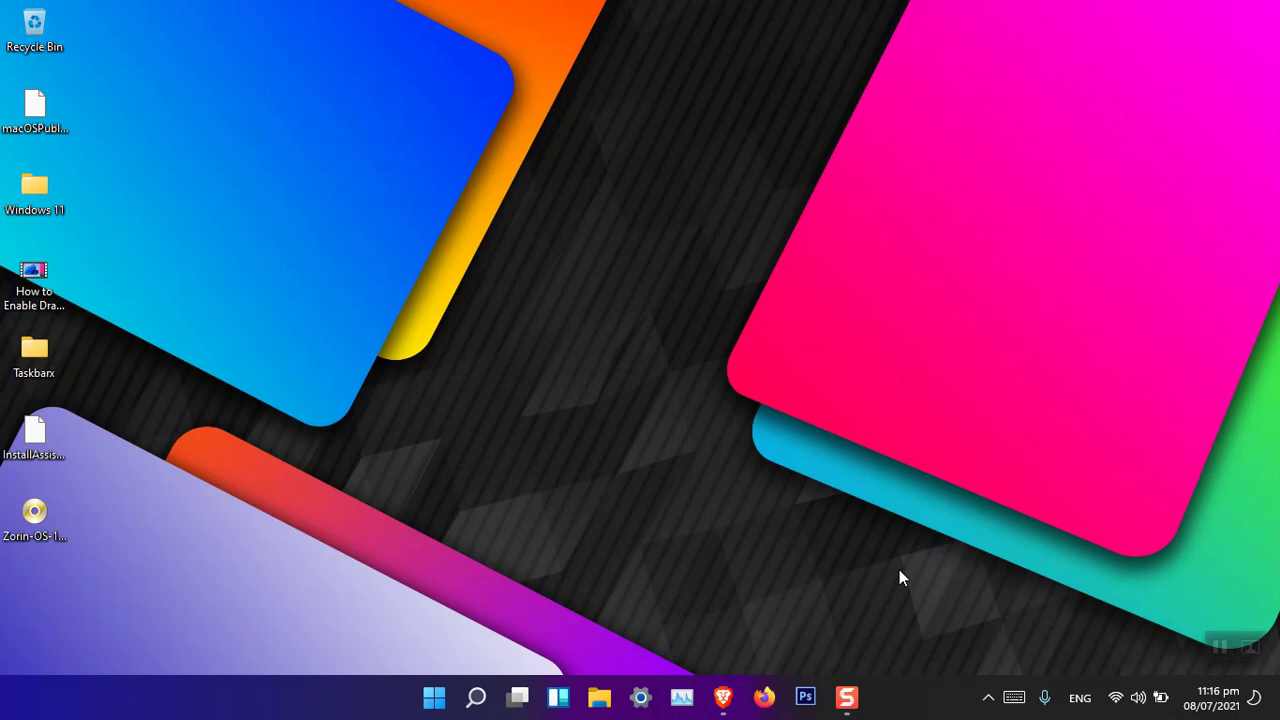
right_click(908, 708)
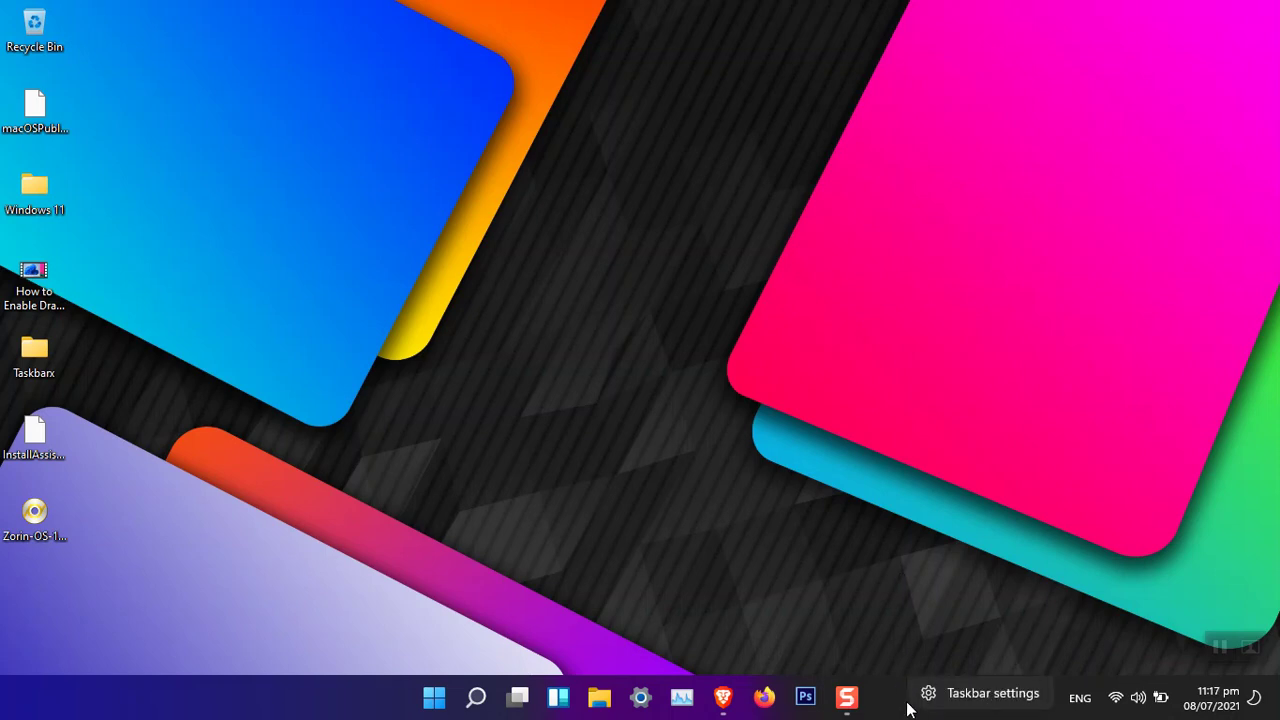
click(932, 695)
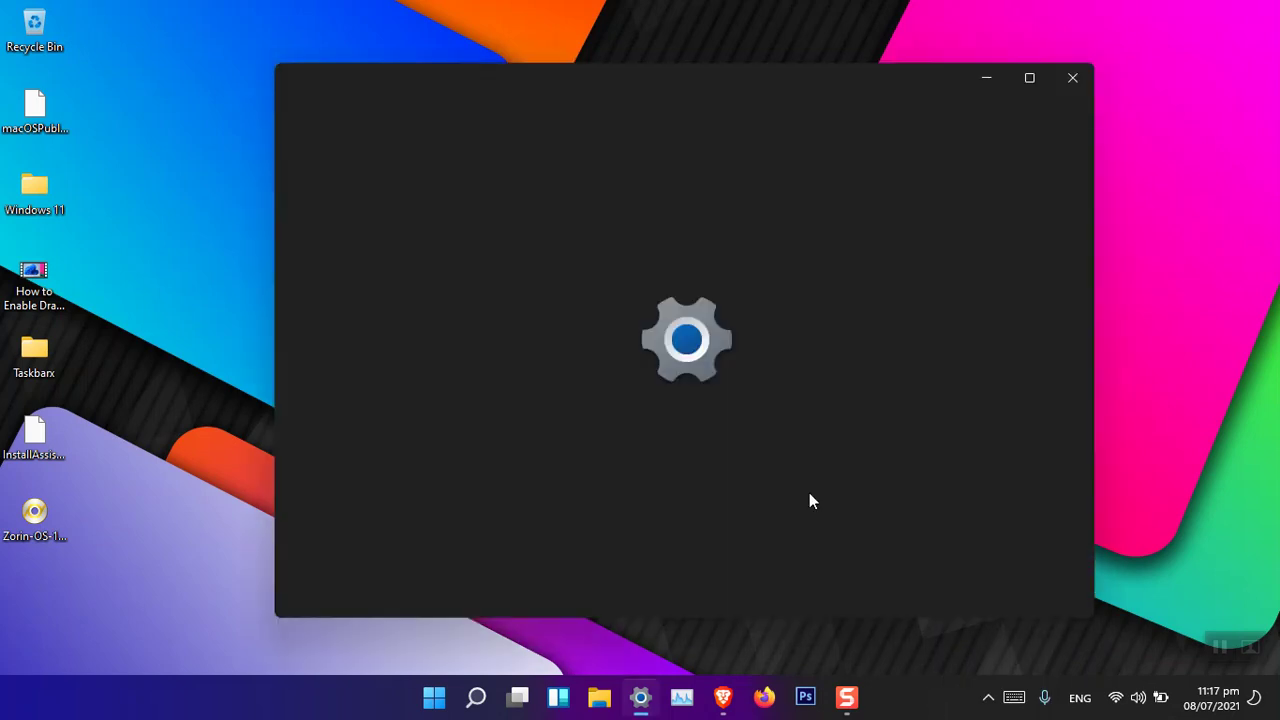
click(1032, 79)
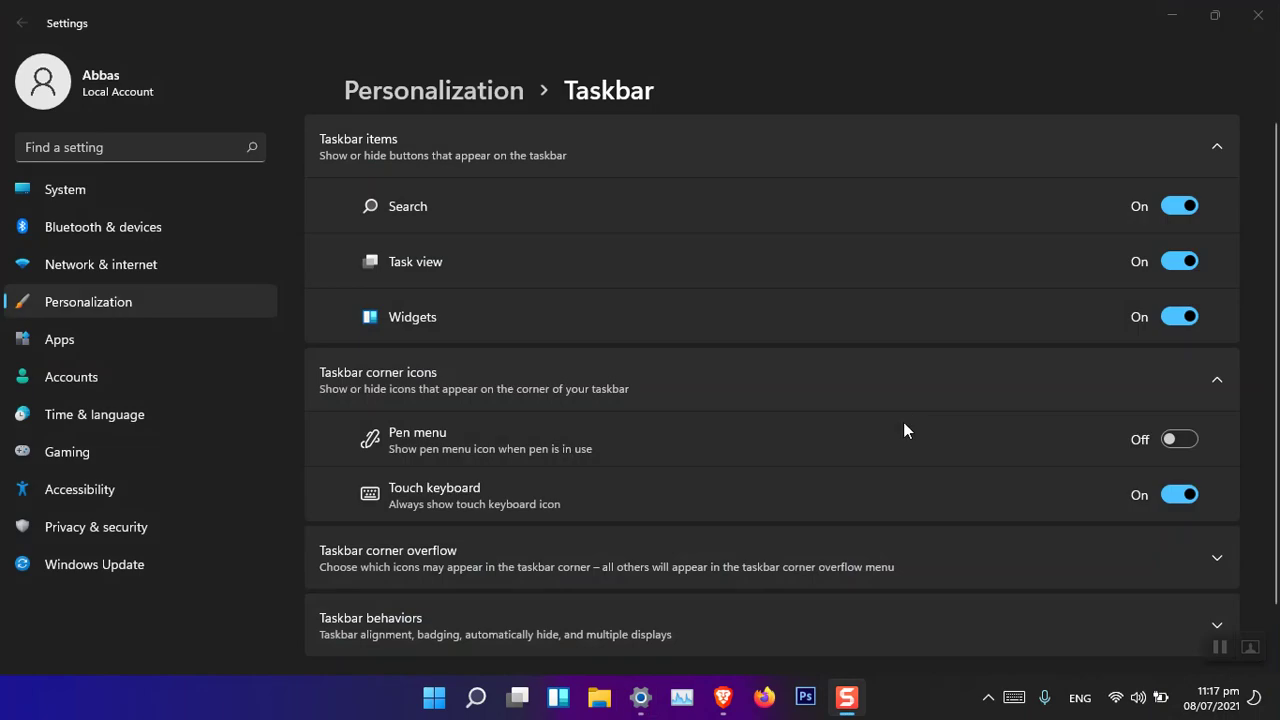
scroll(907, 418, down, 1)
click(890, 553)
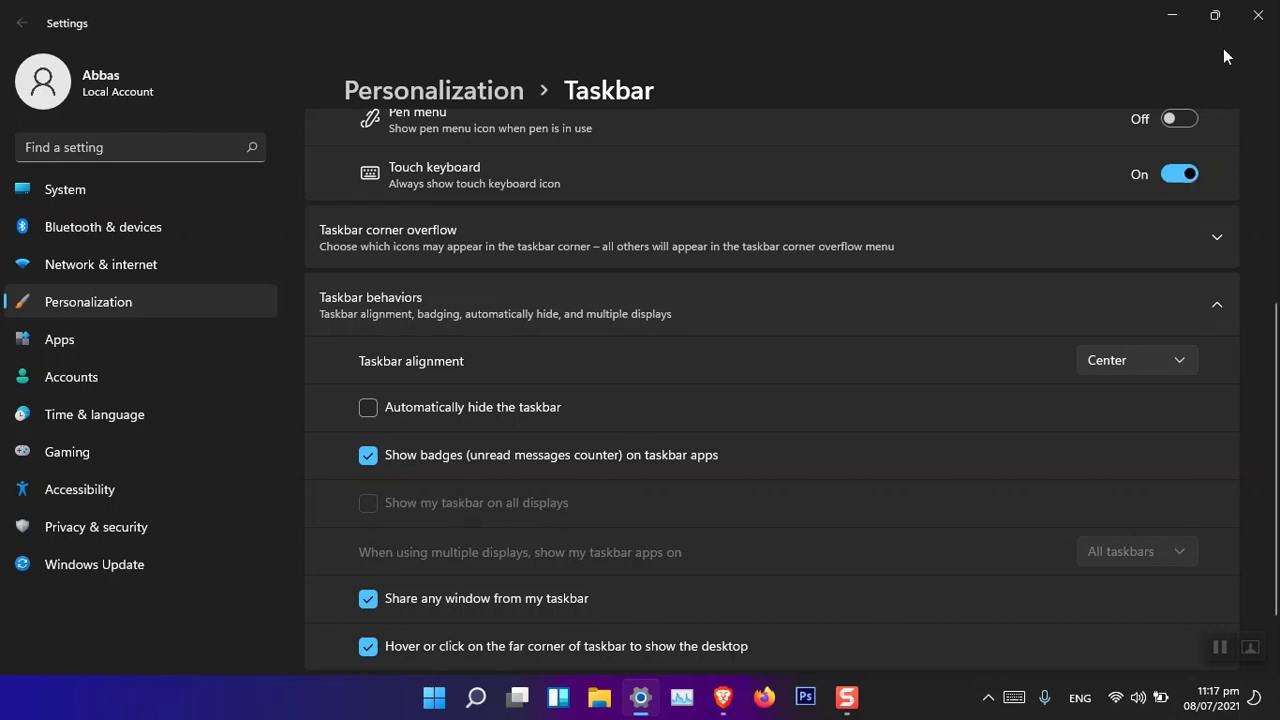
click(1258, 15)
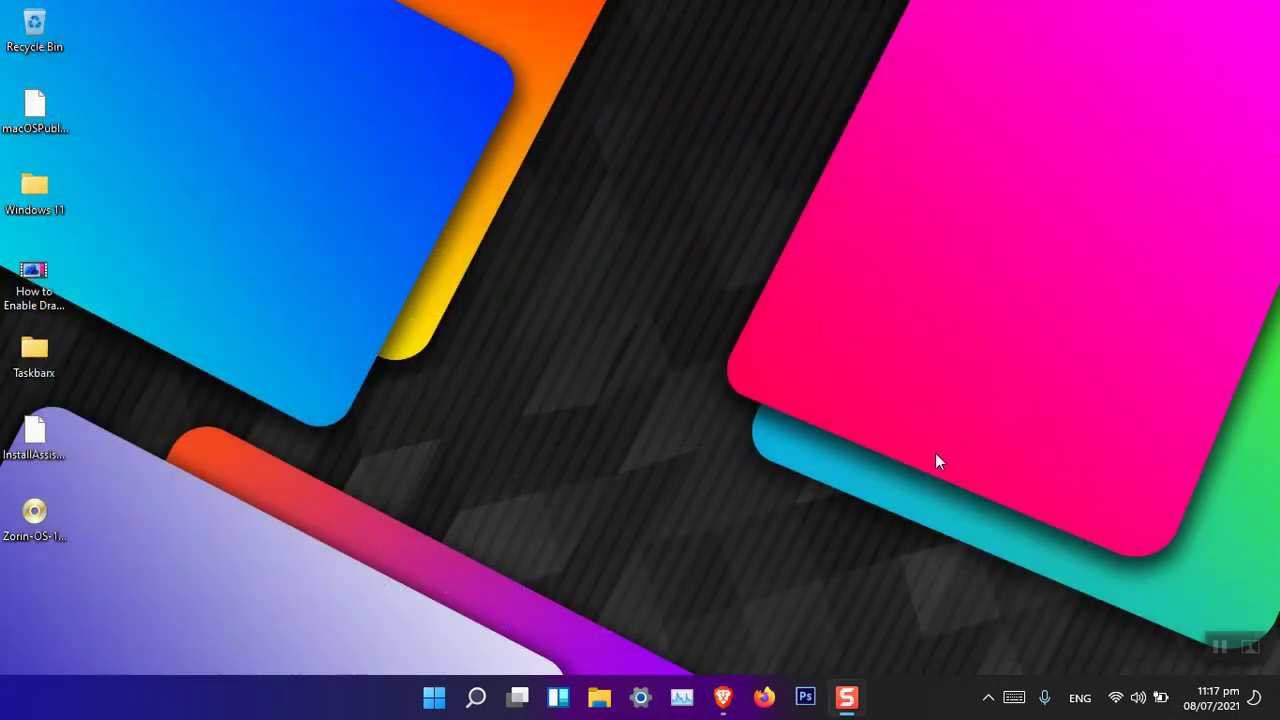
right_click(1161, 704)
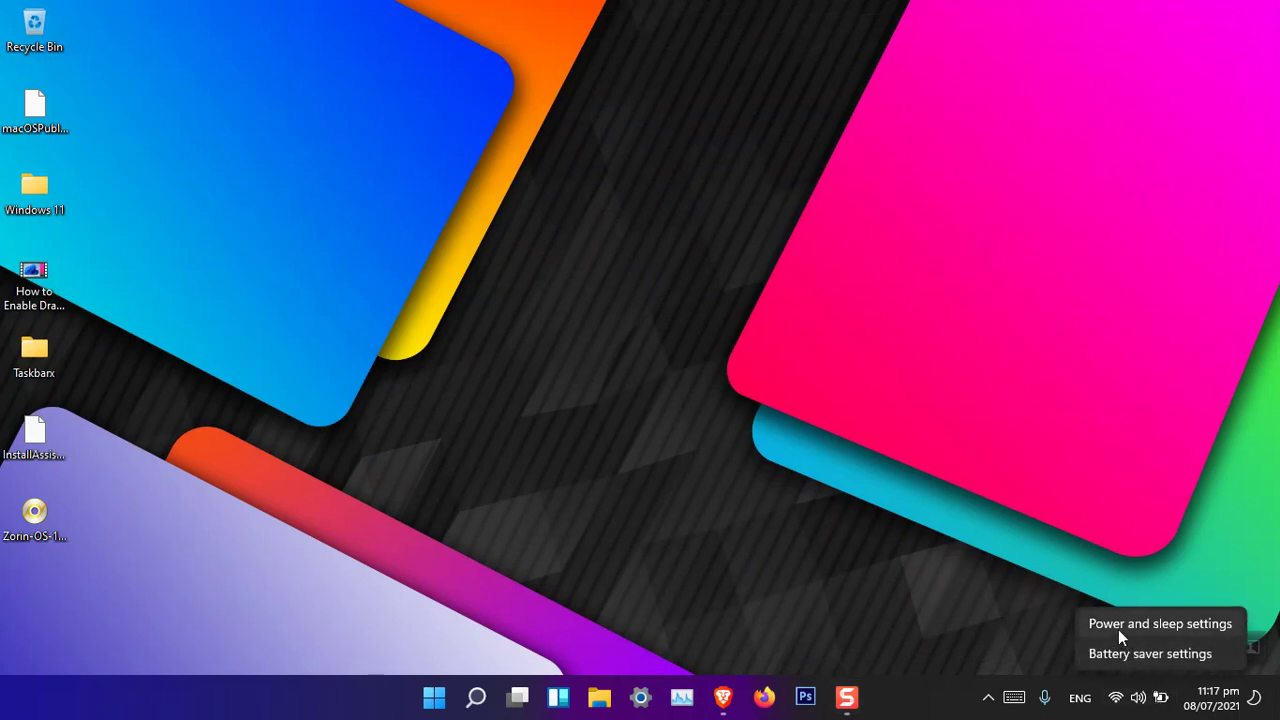
click(1143, 624)
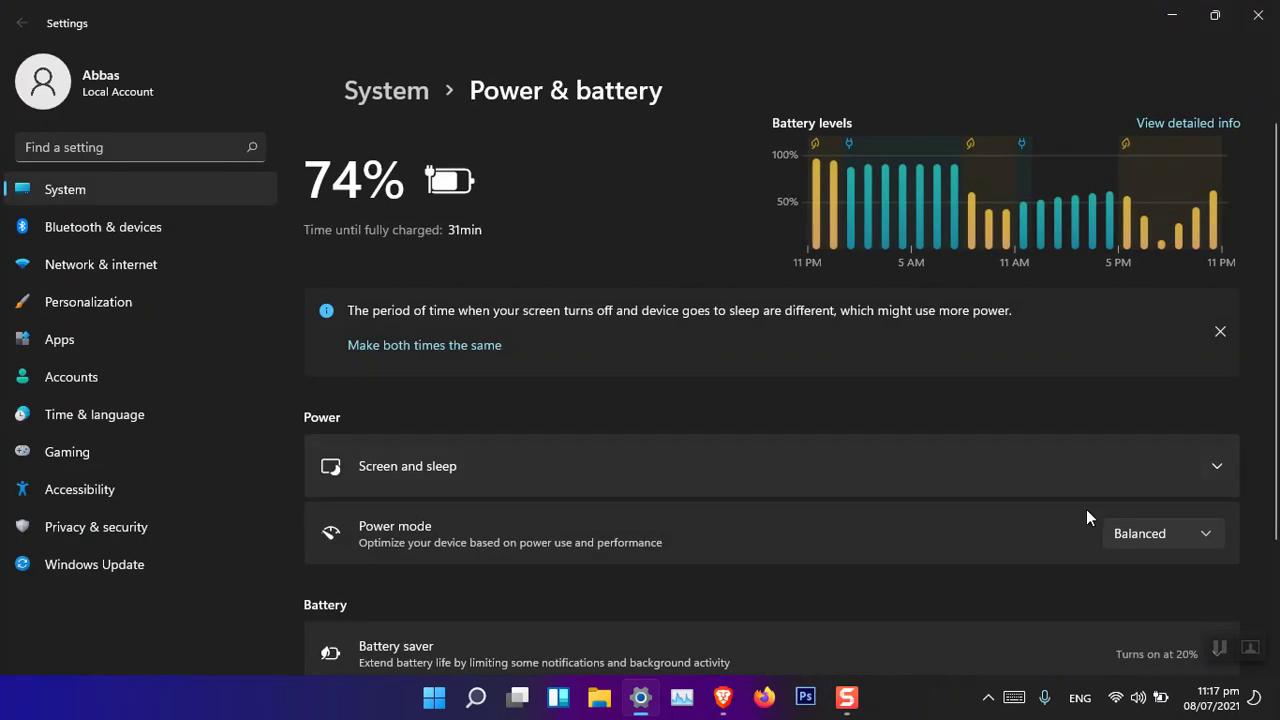
scroll(728, 426, down, 3)
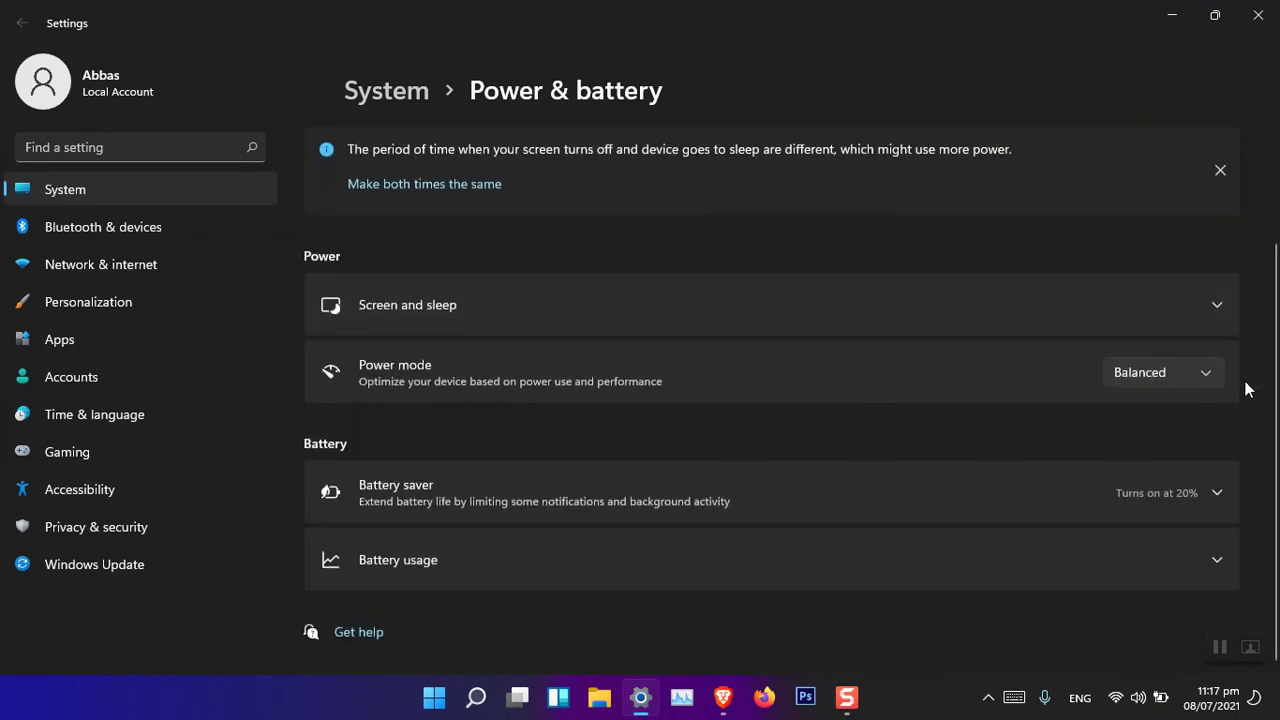
click(1200, 374)
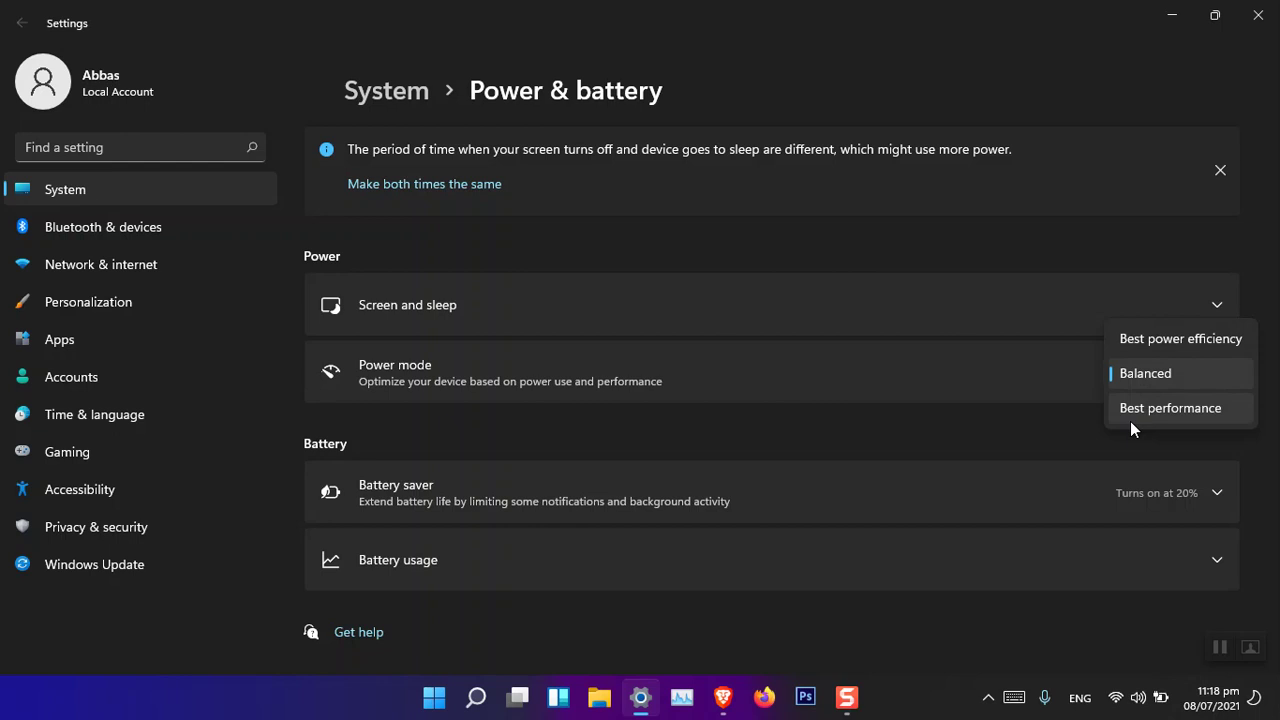
click(1029, 408)
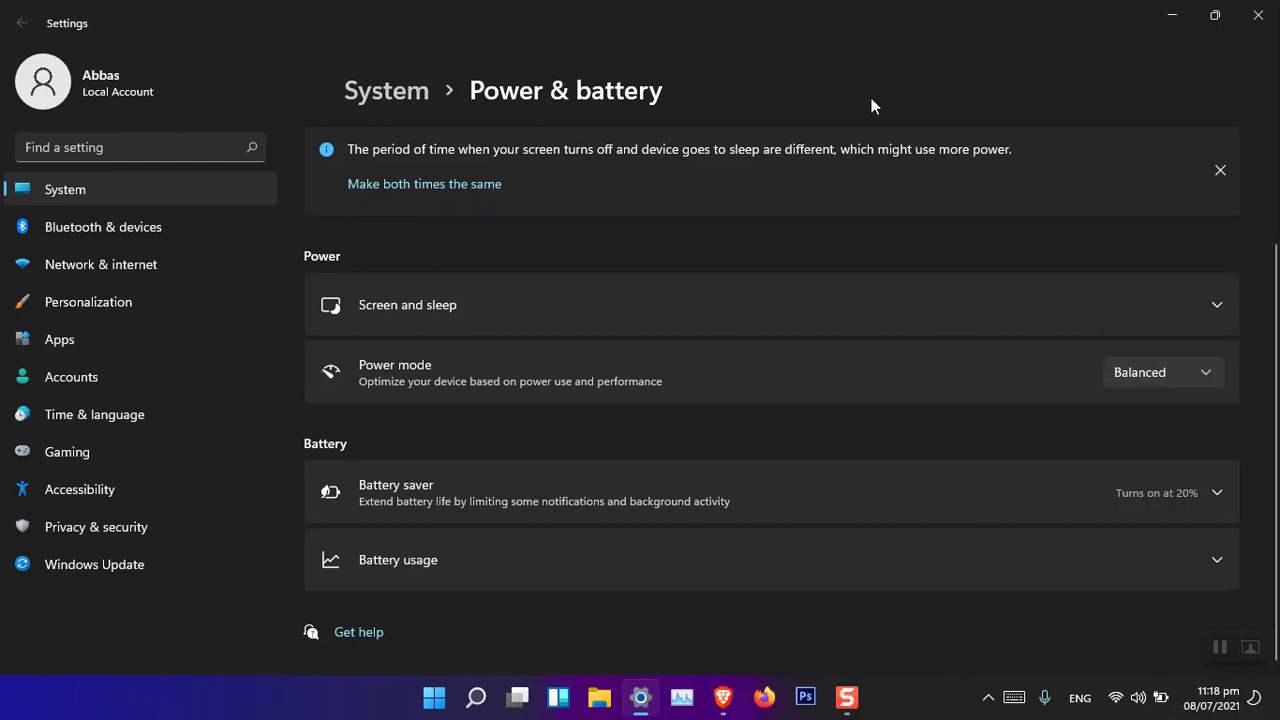
click(1213, 15)
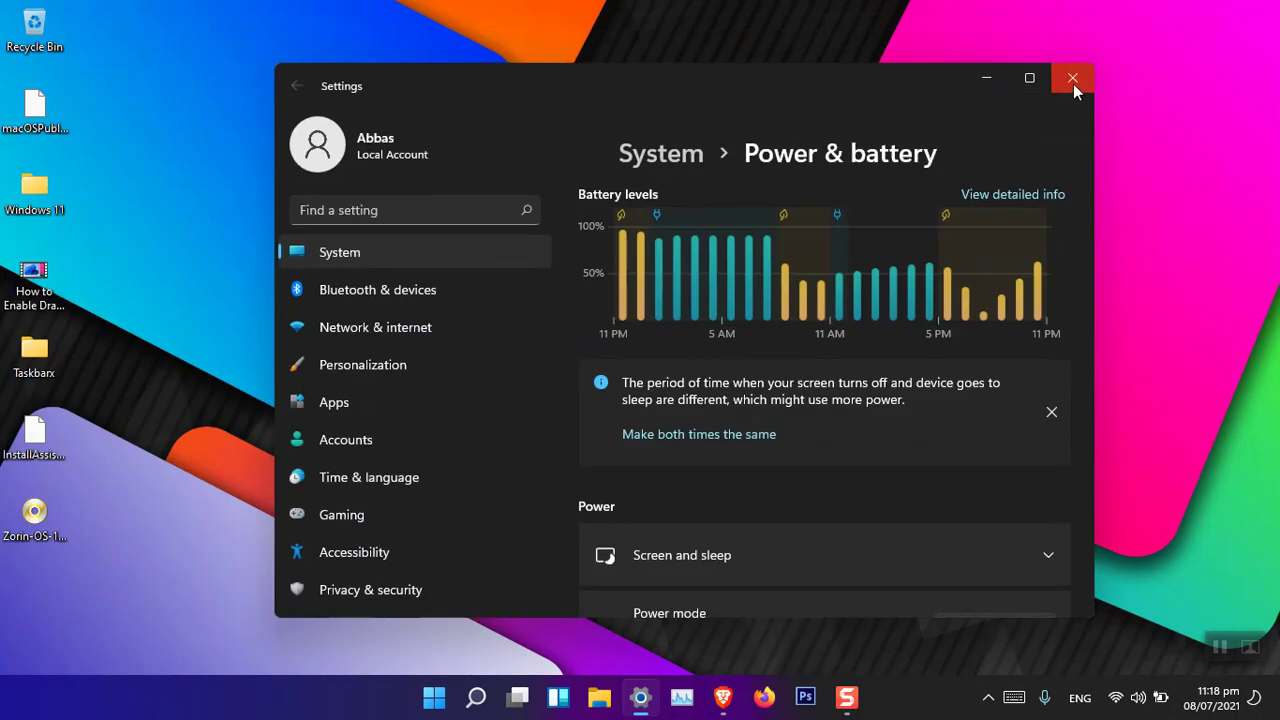
click(1071, 80)
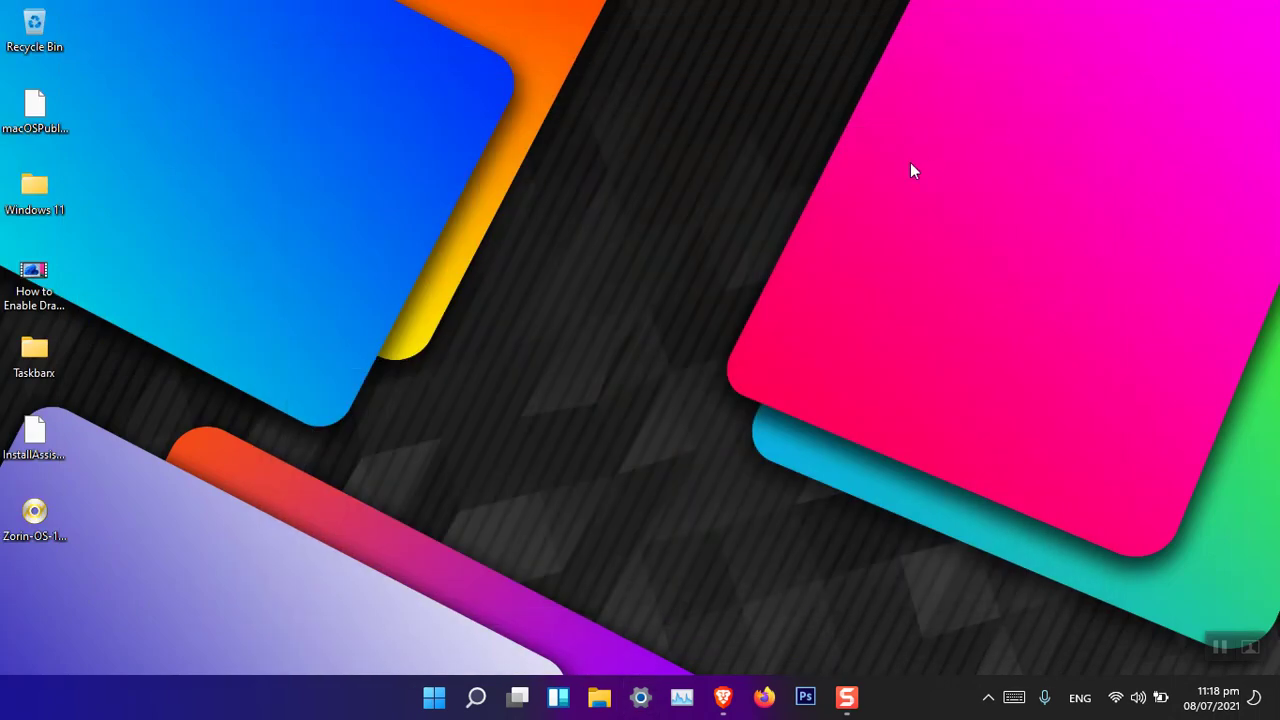
Switch to Brave and read the build 22000.65 blog post's title and Changes list
click(723, 697)
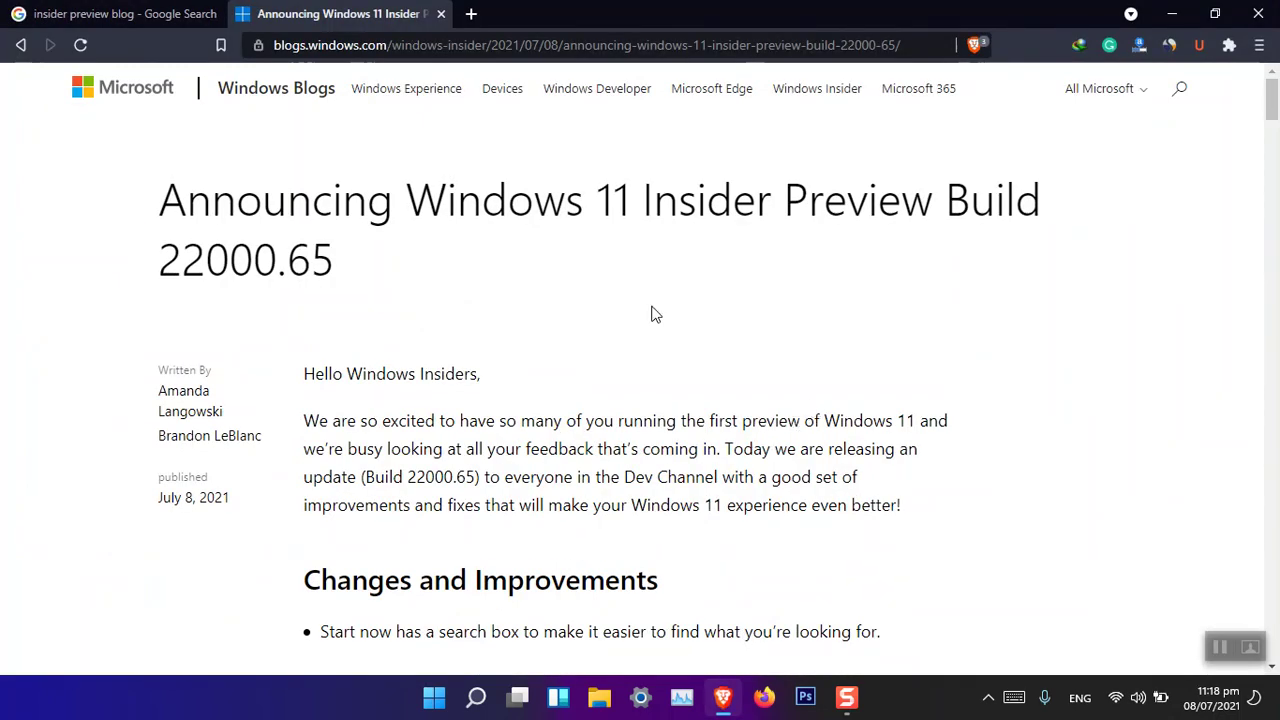
triple_click(466, 200)
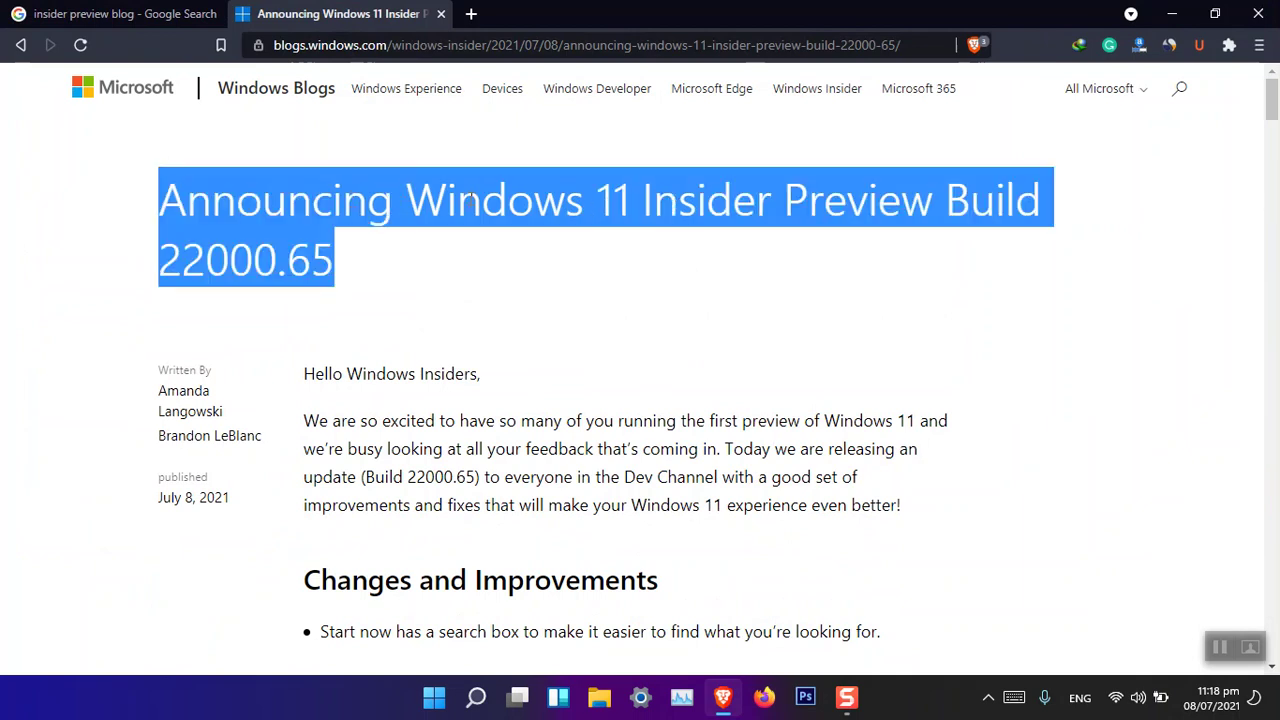
scroll(491, 248, down, 15)
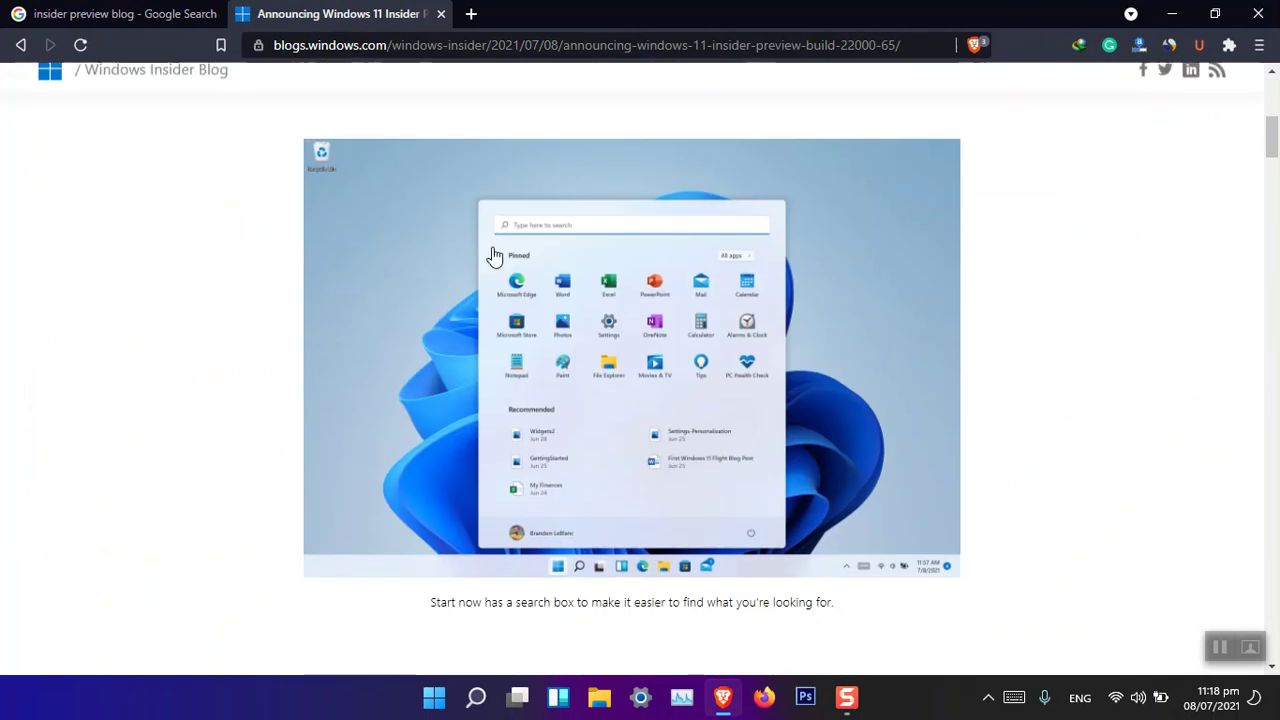
scroll(494, 246, down, 3)
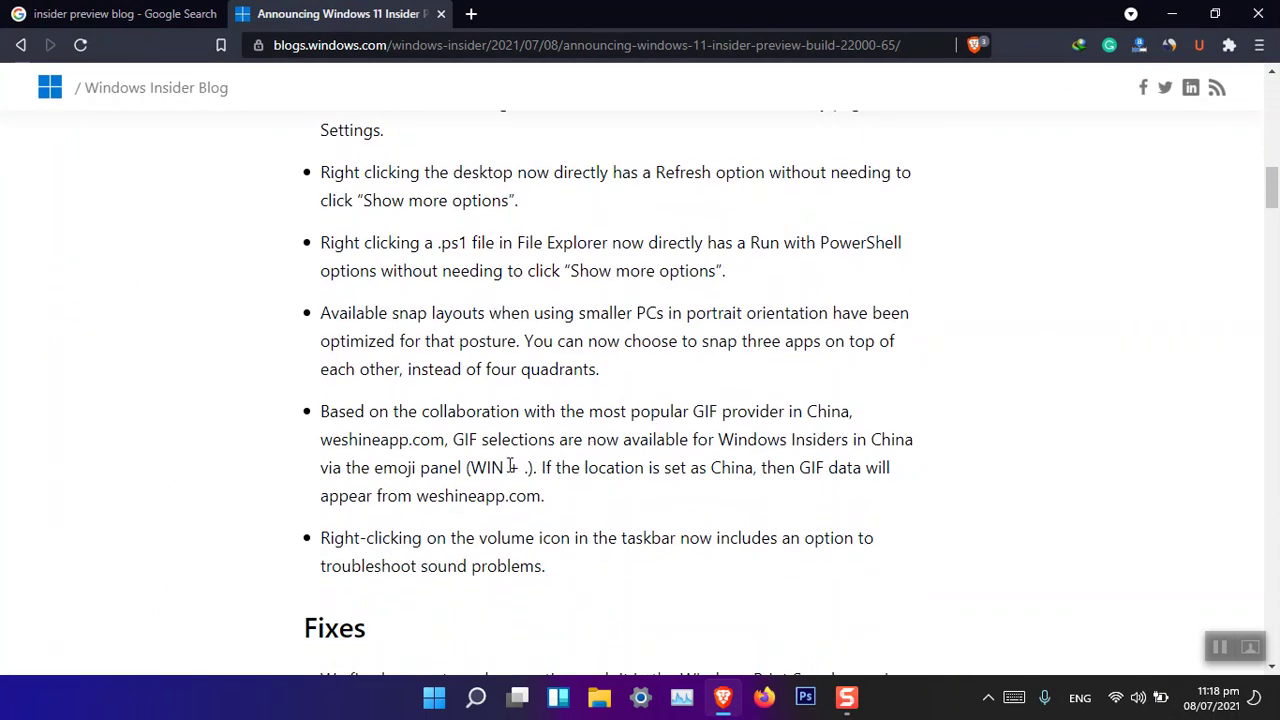
Browse GIFs in the emoji panel opened with Win + ., then close it with Esc
key(super+period)
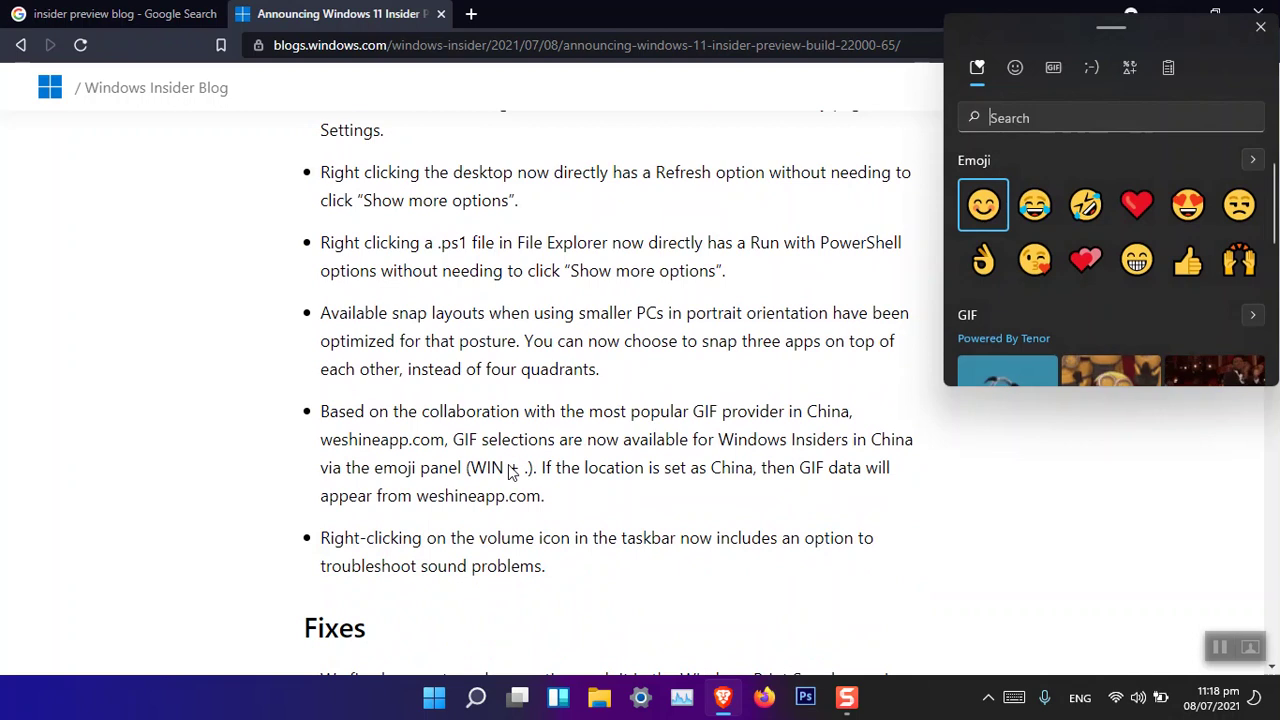
scroll(1066, 207, down, 1)
scroll(1074, 234, up, 1)
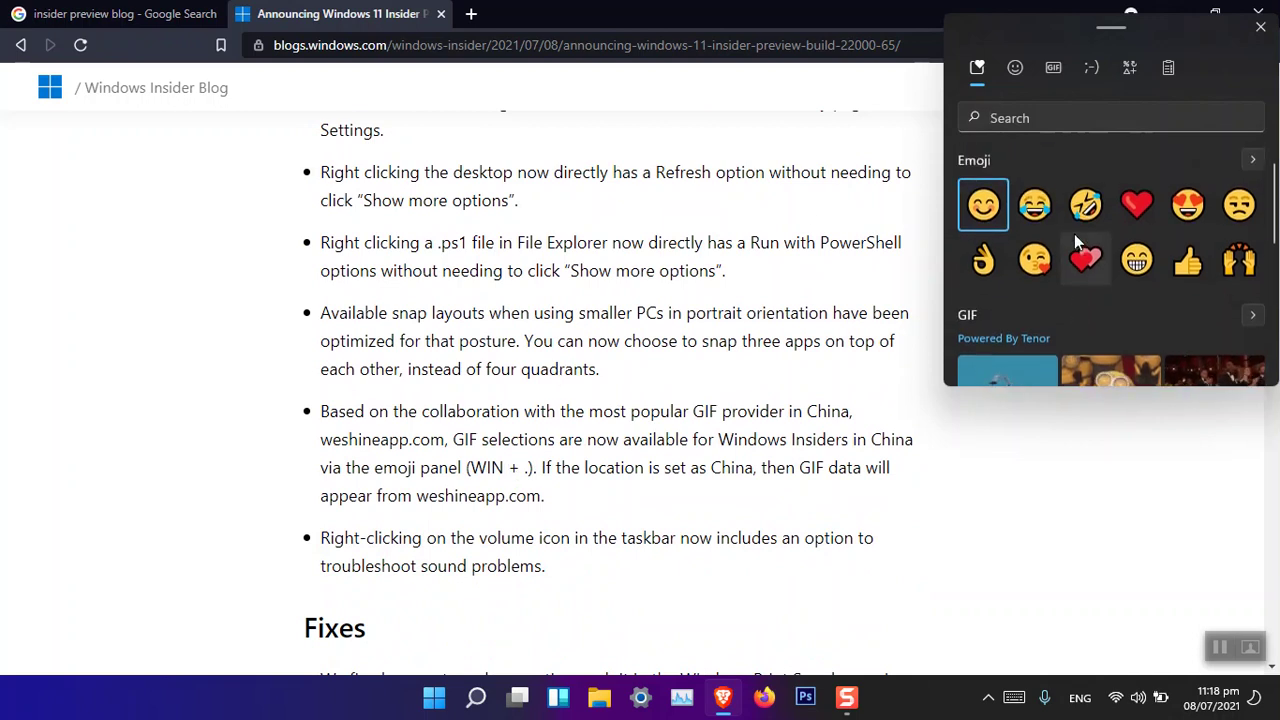
scroll(1074, 234, down, 1)
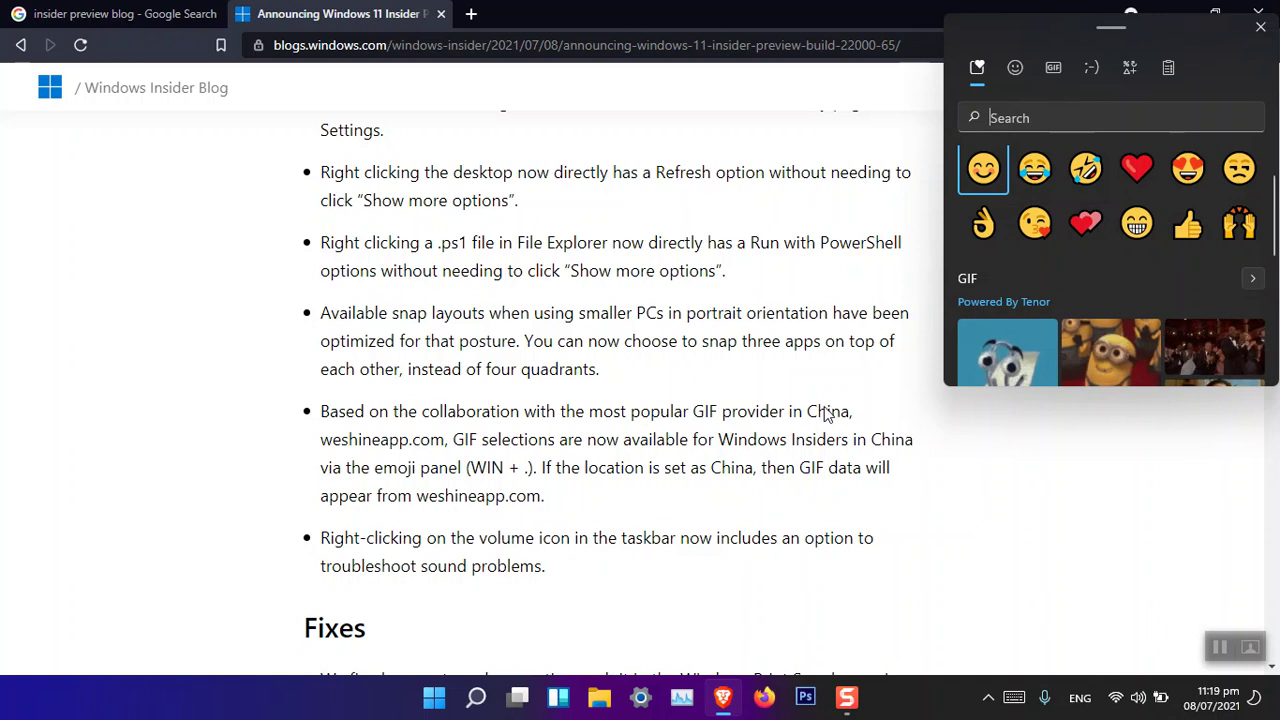
scroll(1075, 250, down, 1)
scroll(1075, 255, down, 3)
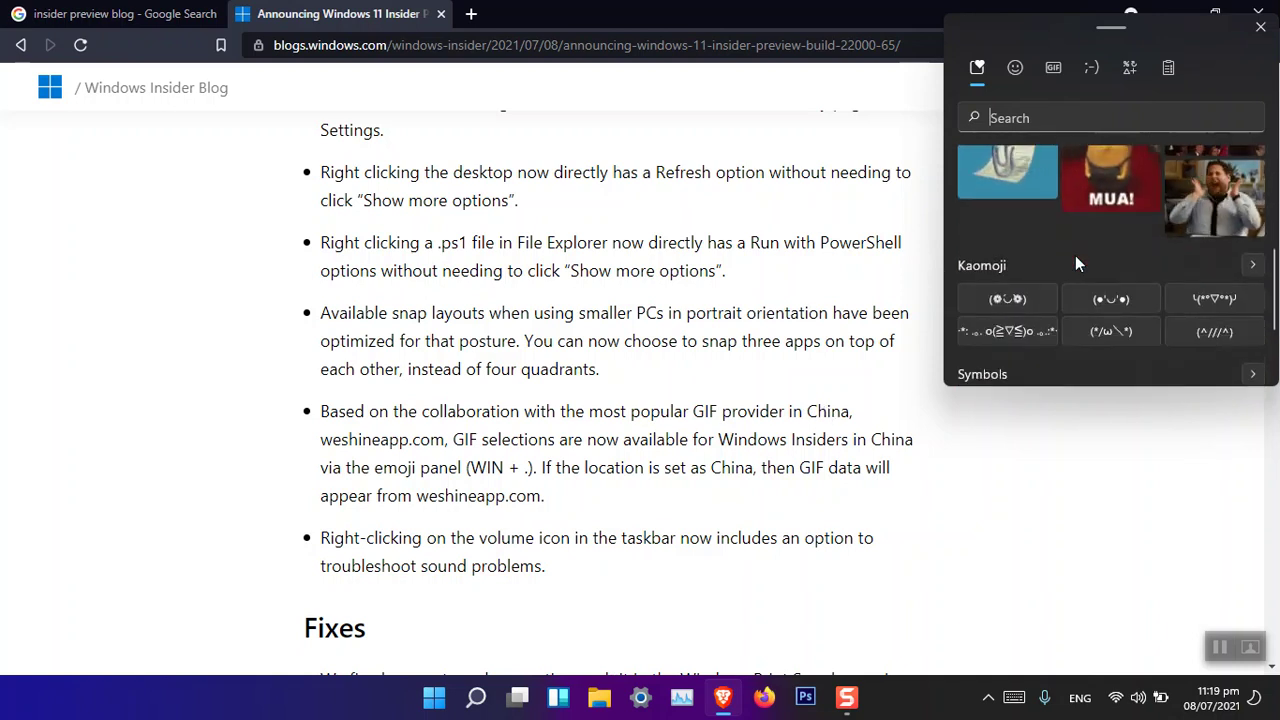
scroll(1075, 255, up, 4)
scroll(1090, 260, up, 1)
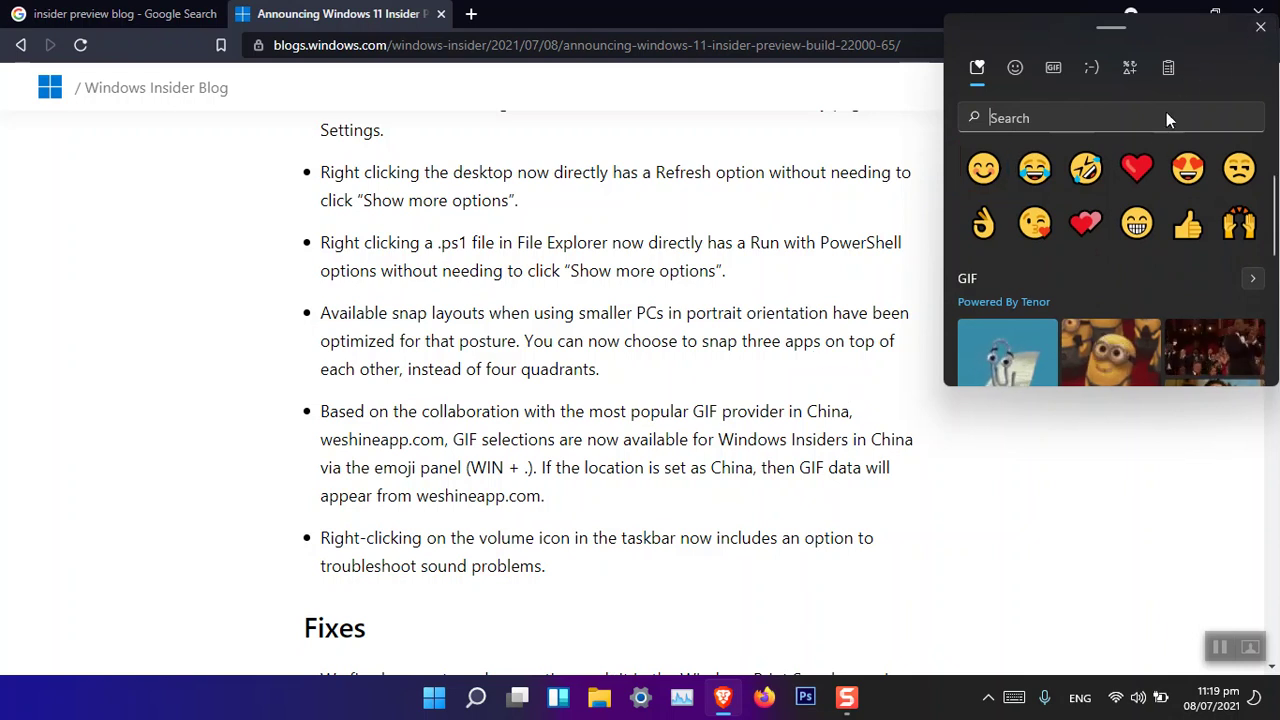
key(Escape)
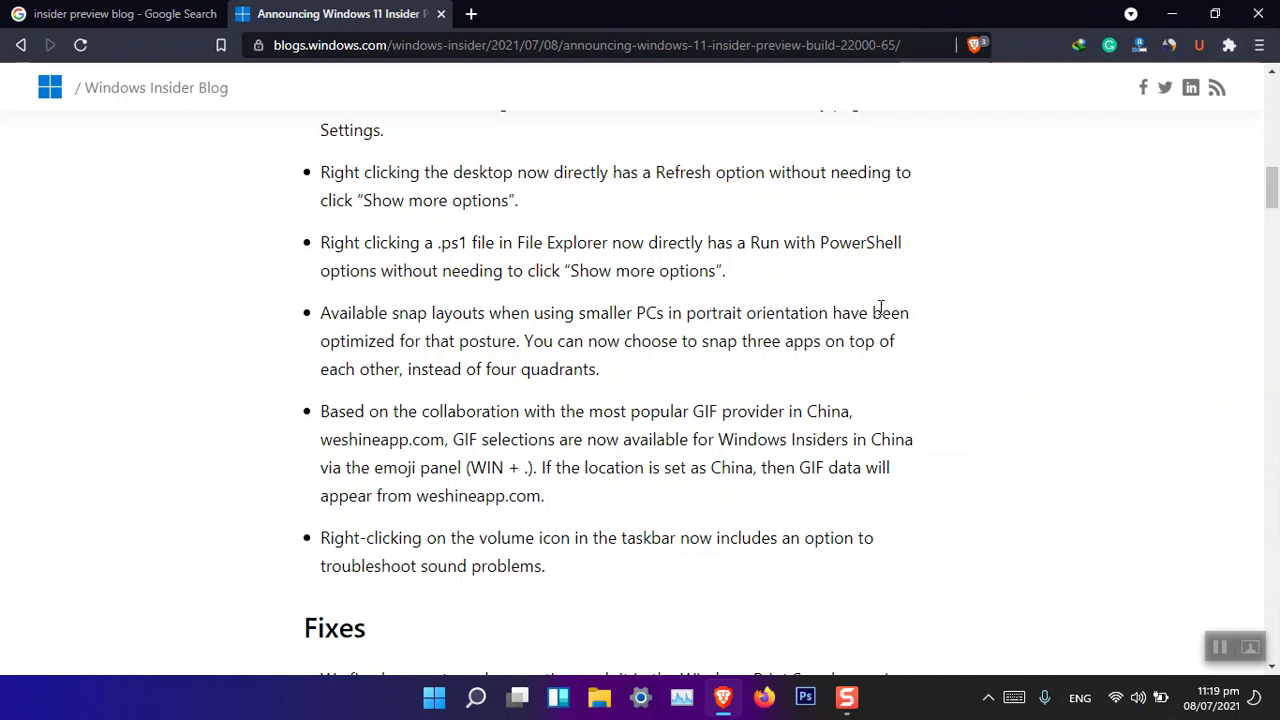
Scroll the build 22000.65 notes through Fixes and Known issues, then minimize Brave
scroll(880, 307, down, 4)
scroll(880, 311, down, 4)
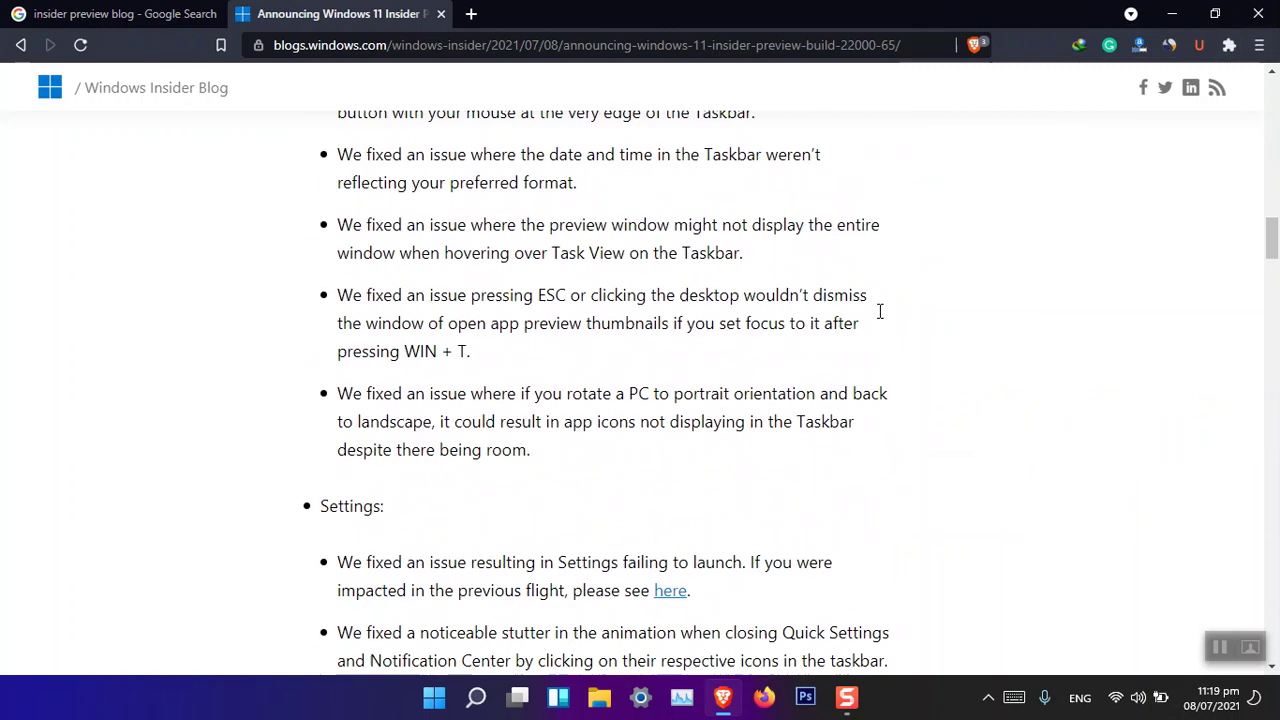
scroll(882, 319, down, 5)
scroll(882, 319, up, 10)
scroll(880, 319, down, 3)
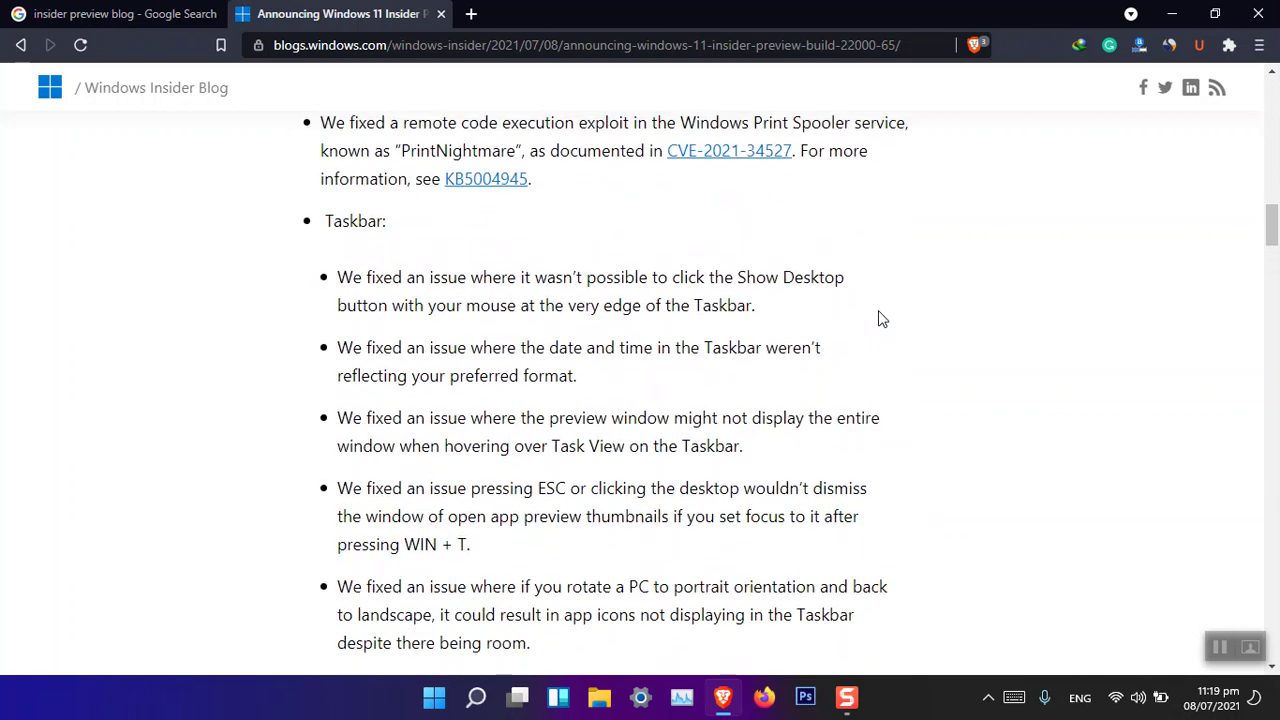
scroll(880, 319, up, 1)
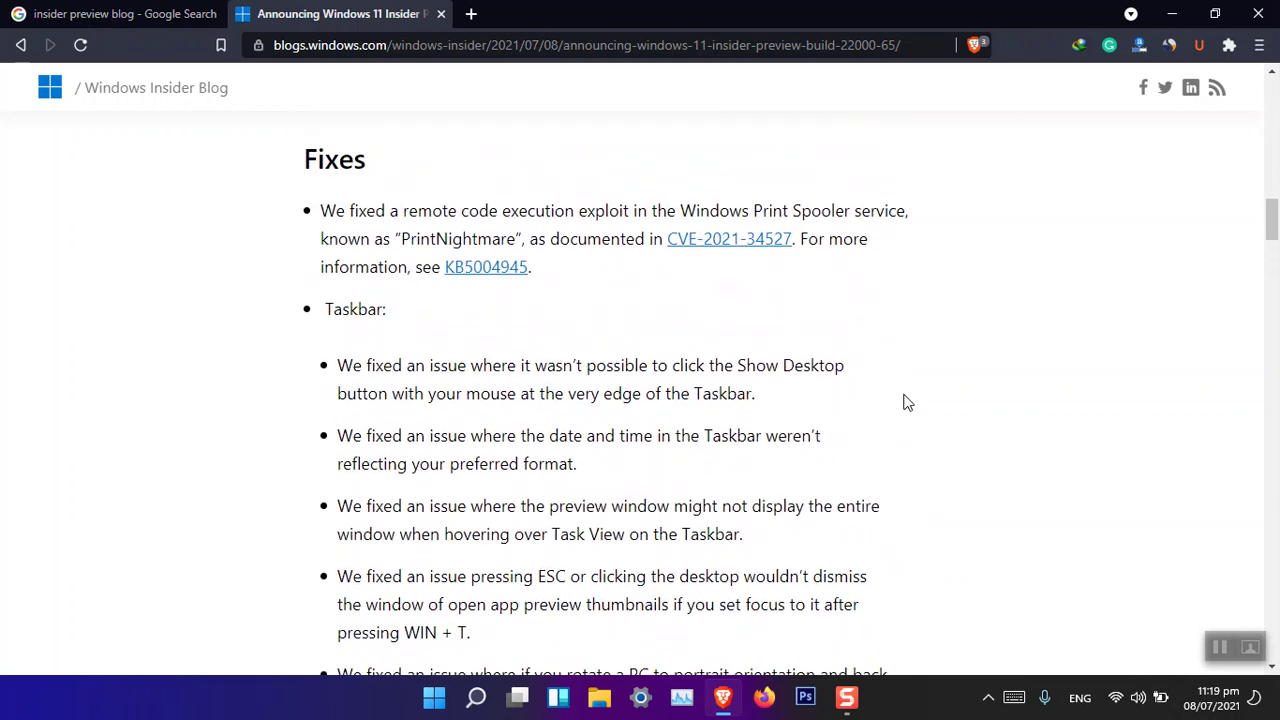
drag(1274, 248, 1272, 538)
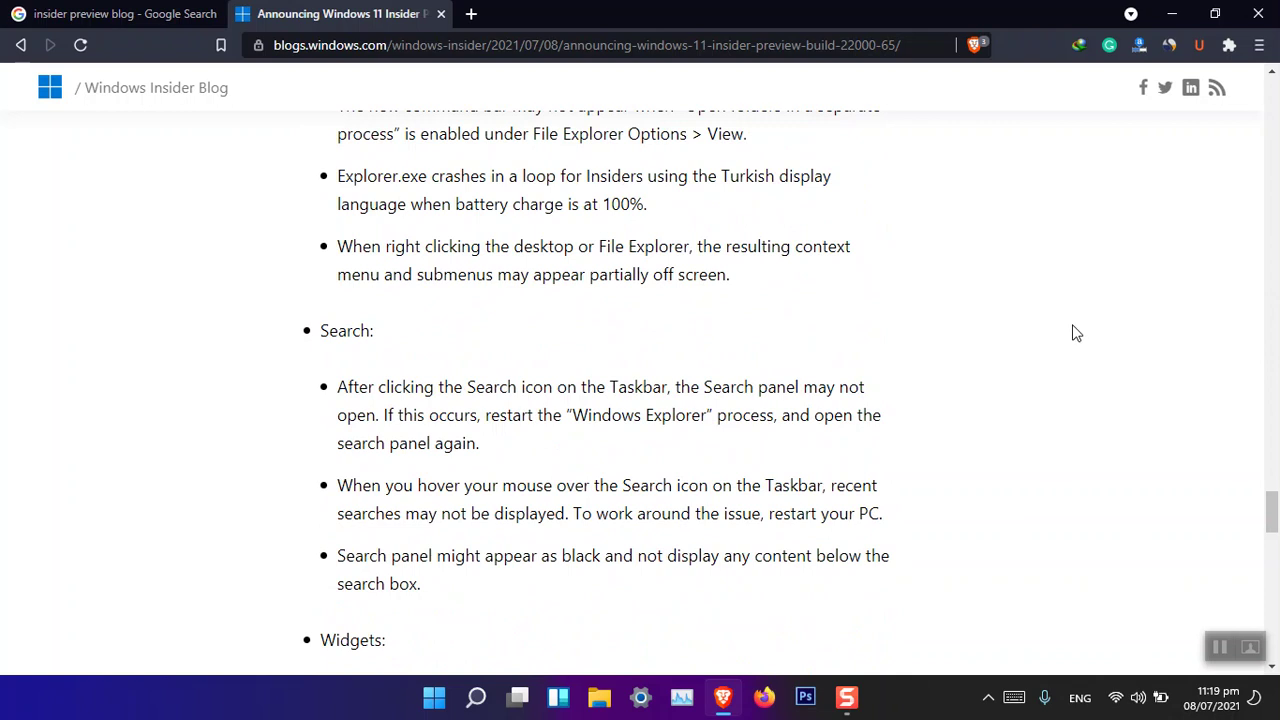
scroll(1075, 333, down, 2)
scroll(1075, 333, down, 3)
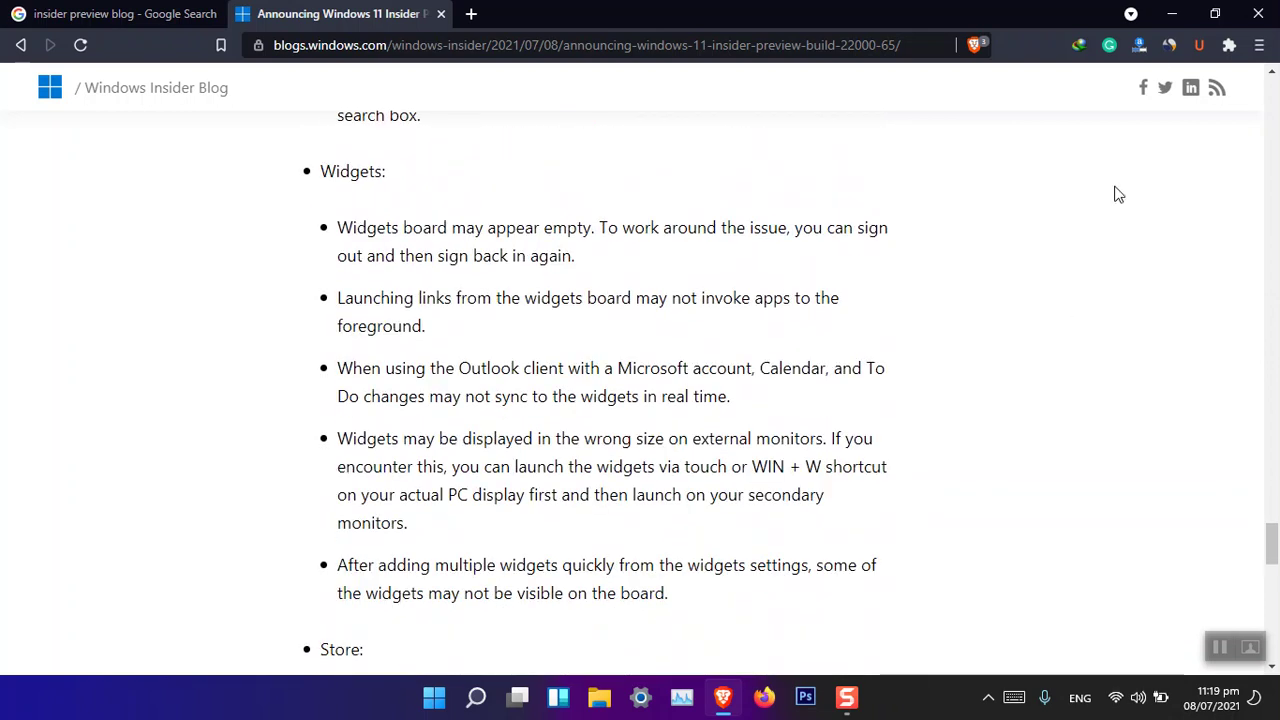
click(1172, 14)
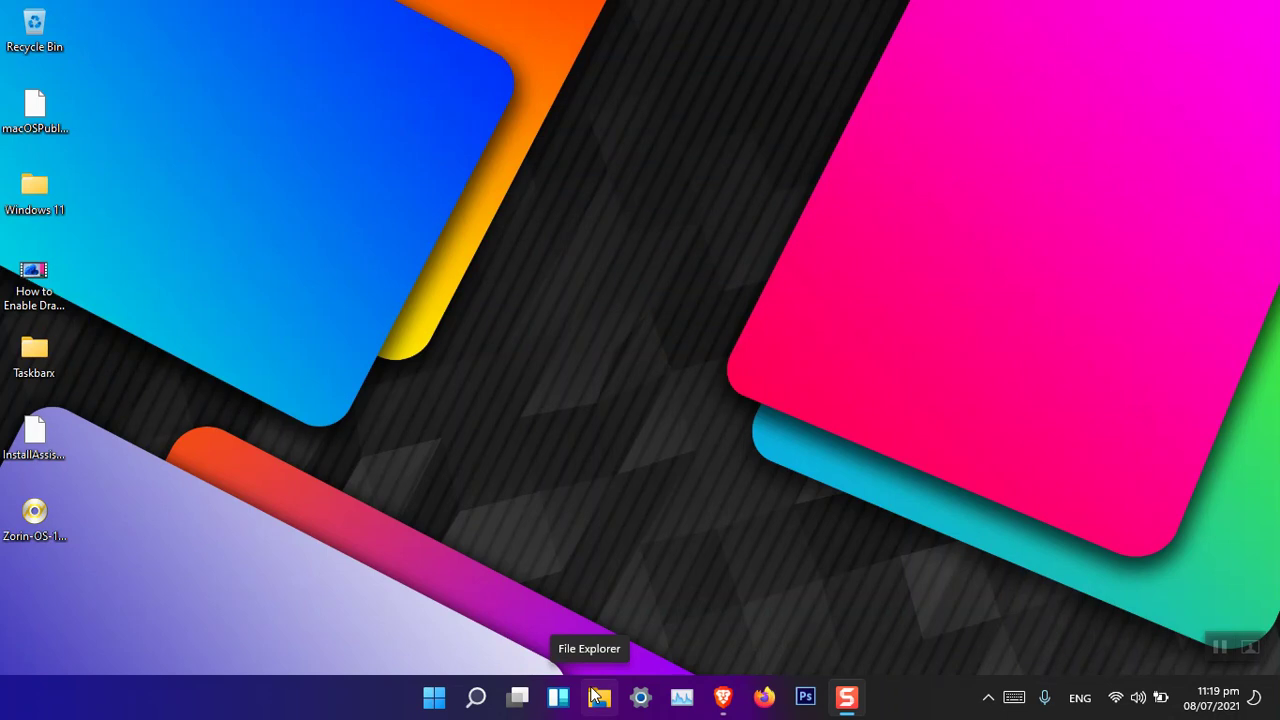
click(598, 697)
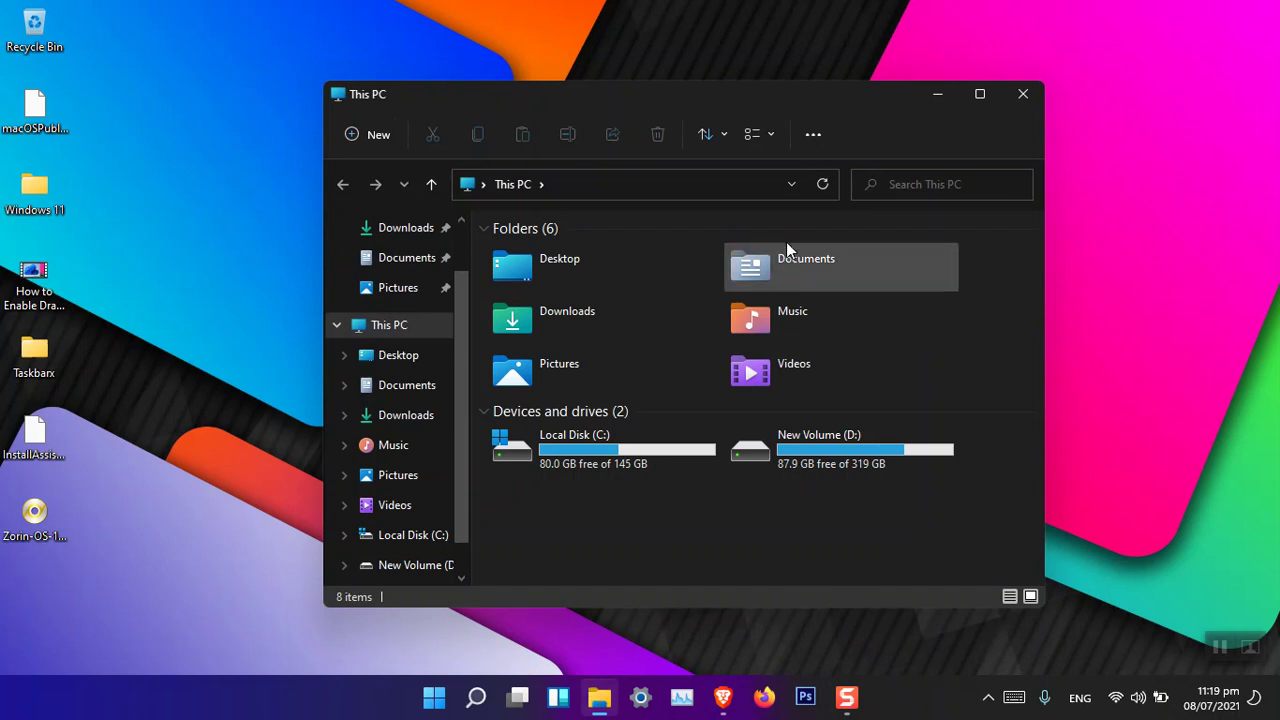
click(768, 134)
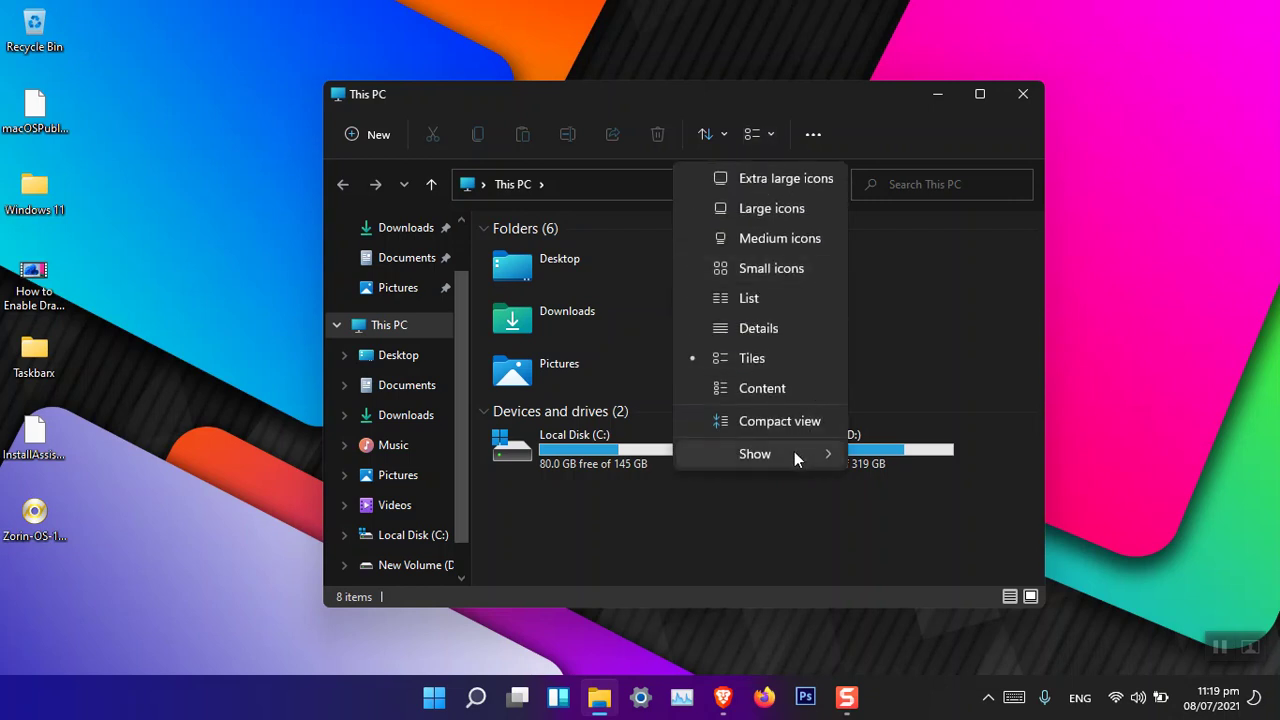
mouse_move(794, 451)
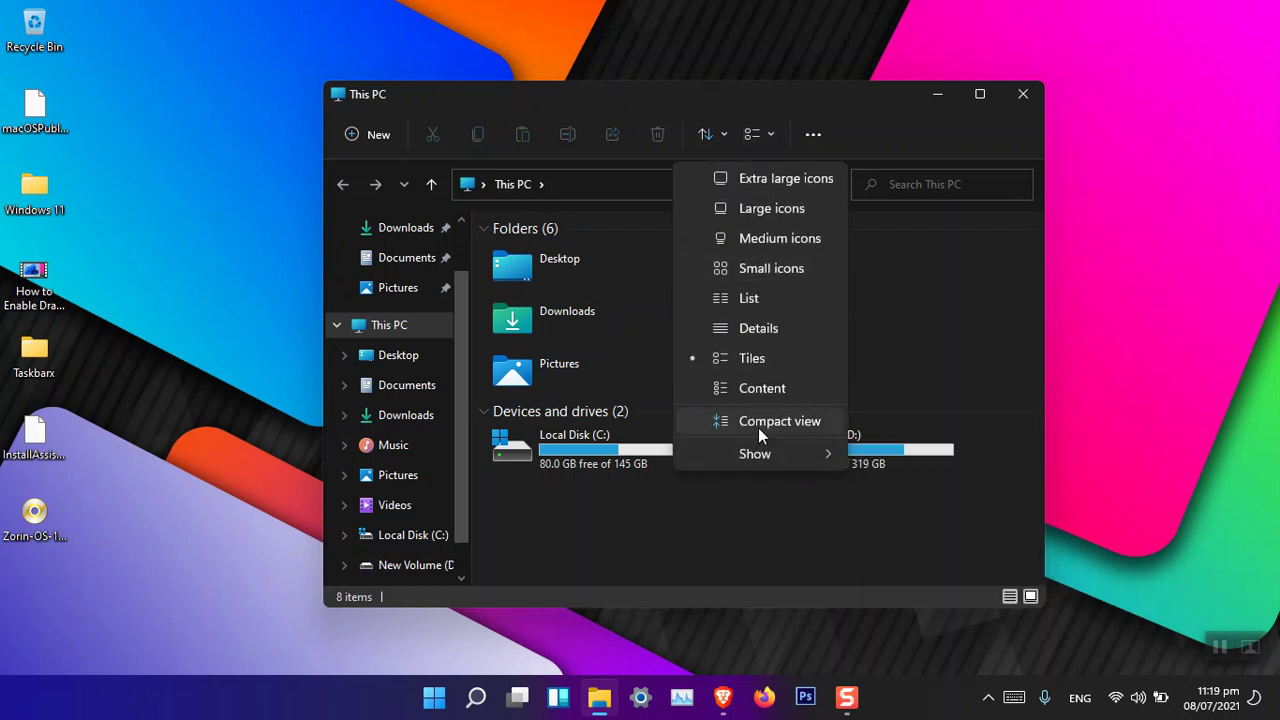
click(722, 519)
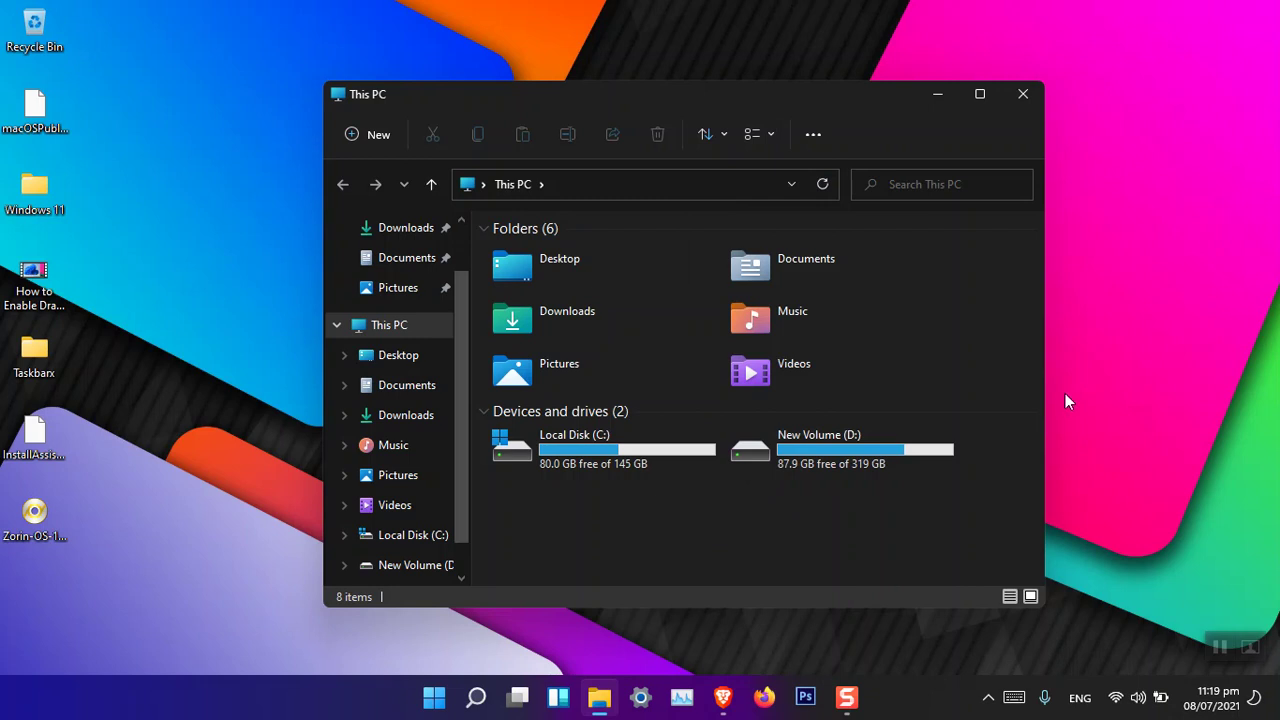
mouse_move(795, 93)
mouse_down()
mouse_move(673, 241)
mouse_move(815, 88)
mouse_up()
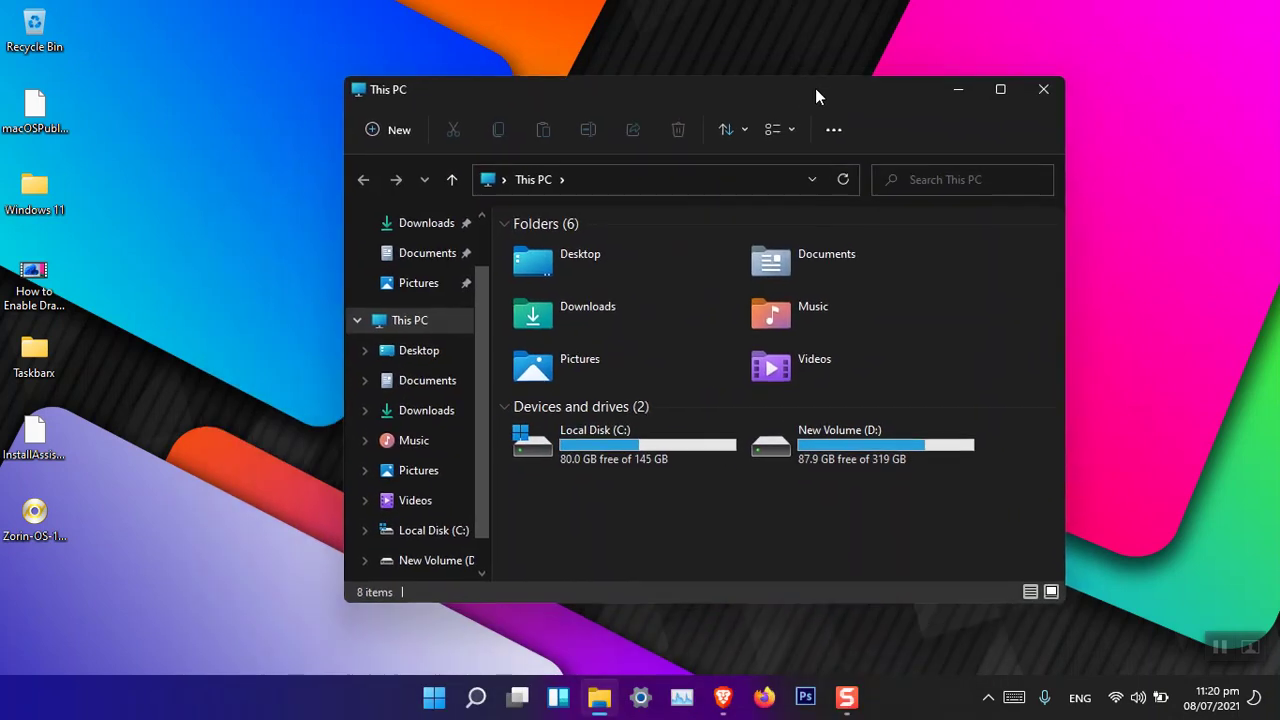
click(1042, 91)
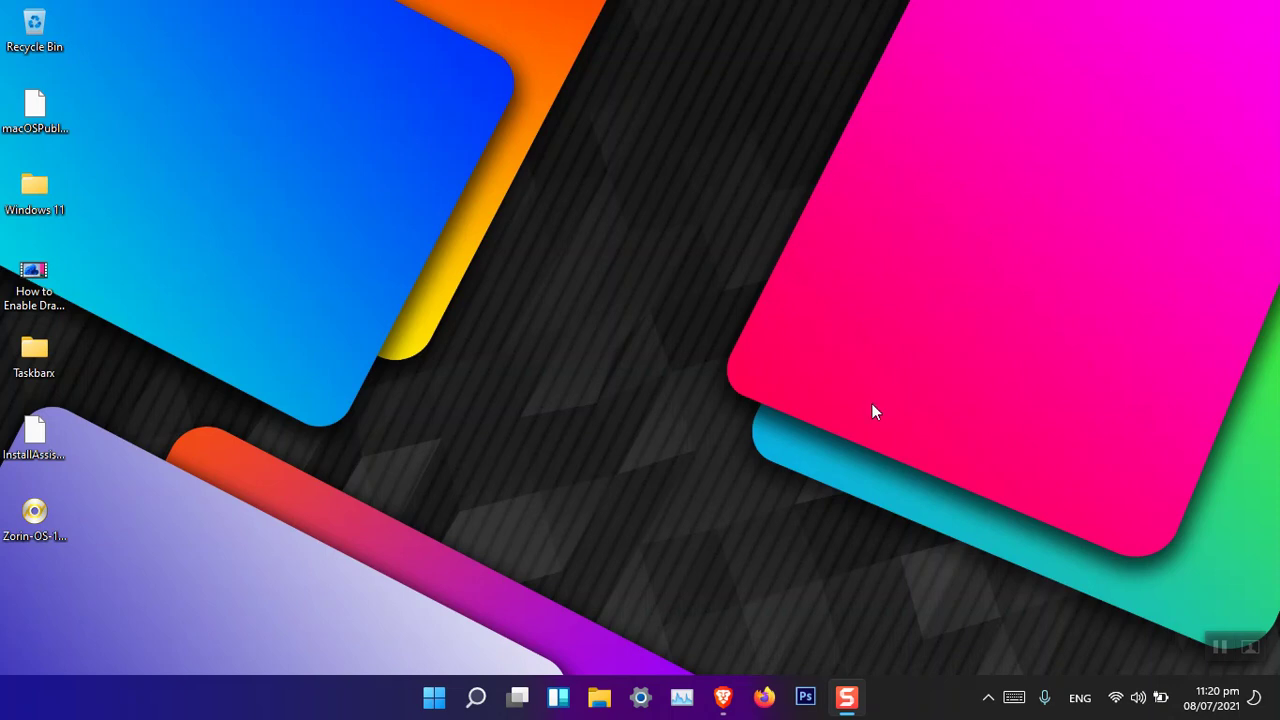
Restore Brave and go to intozoom.com in a new tab
click(723, 697)
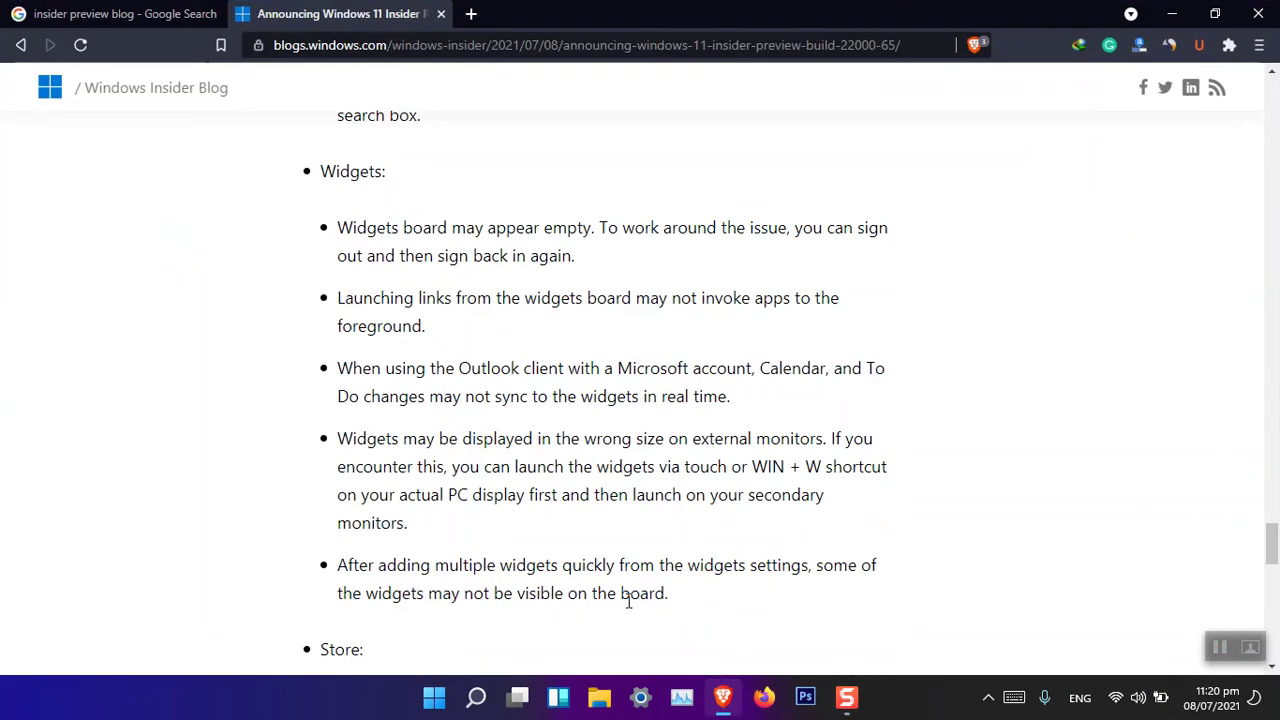
click(471, 14)
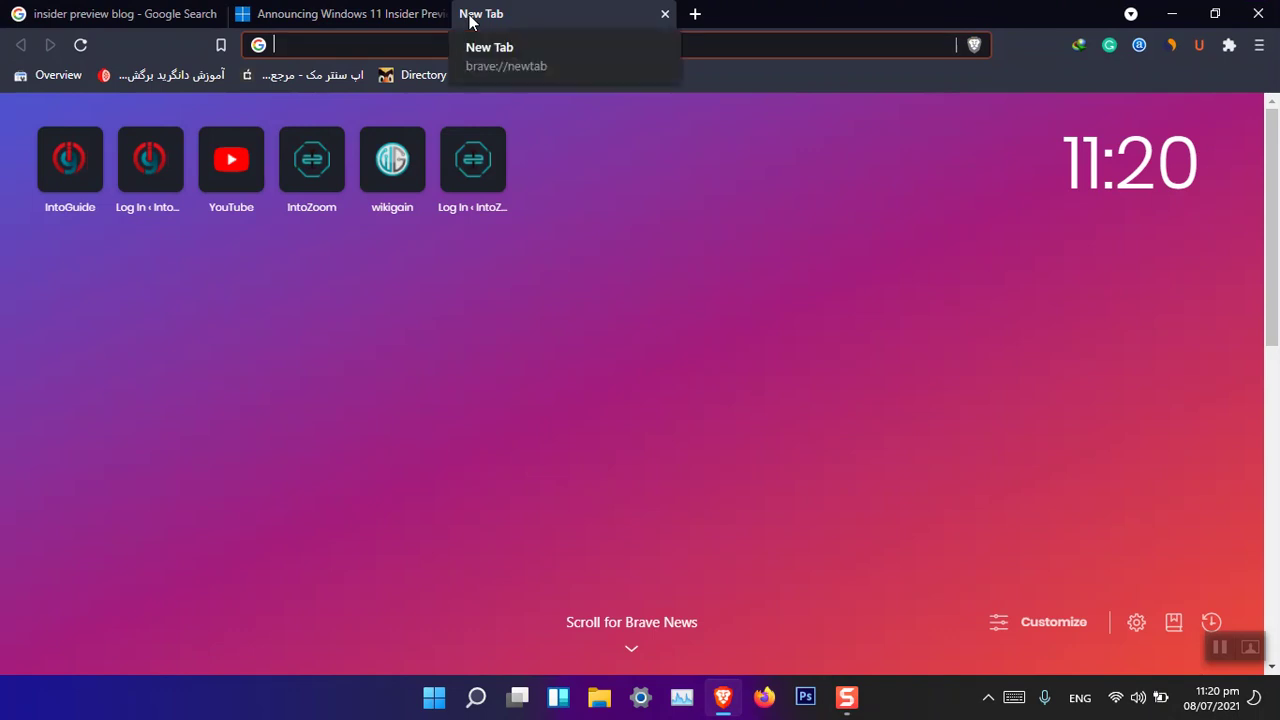
text(intozoom.com)
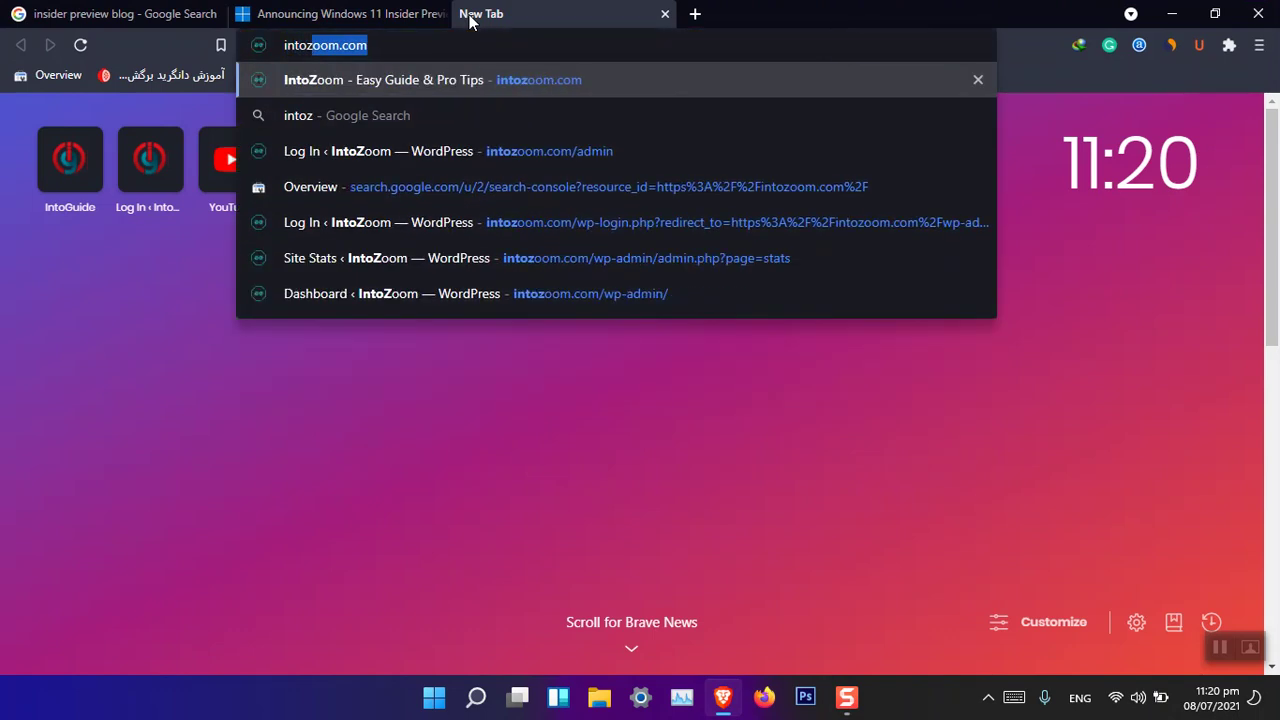
key(End)
key(Return)
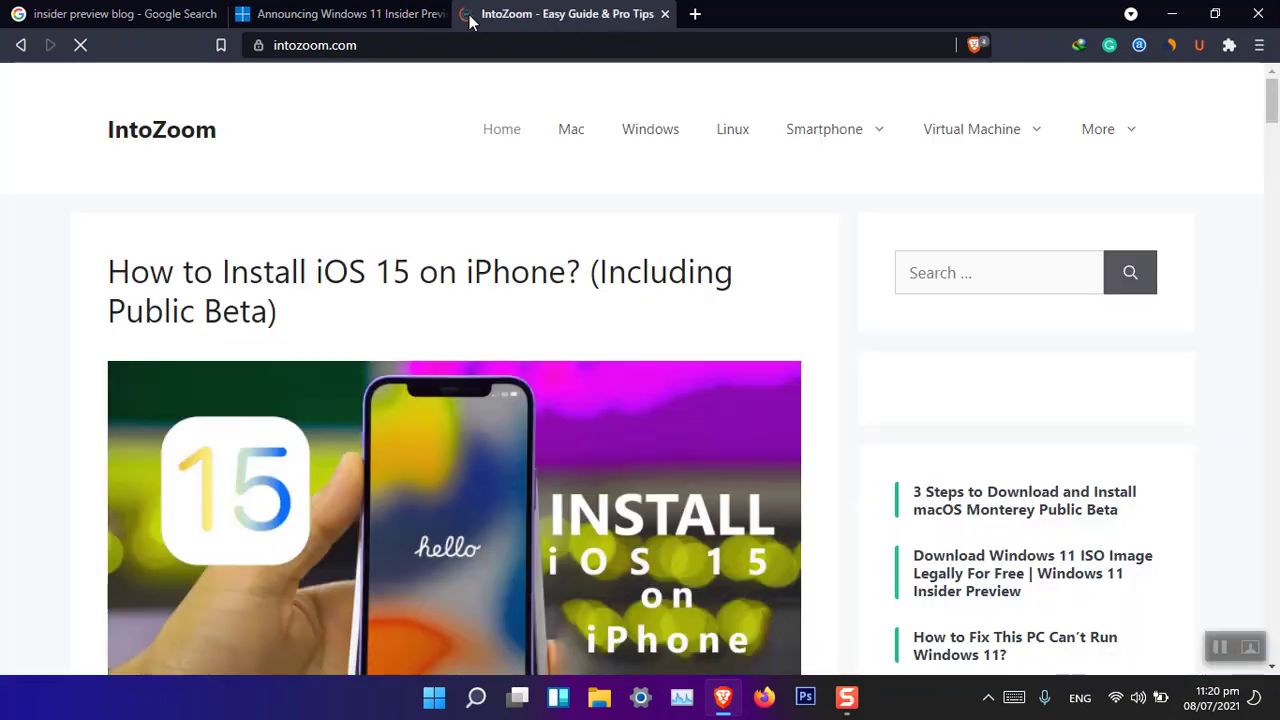
Open intozoom's Windows category and its Download Windows 11 ISO Image article
click(650, 139)
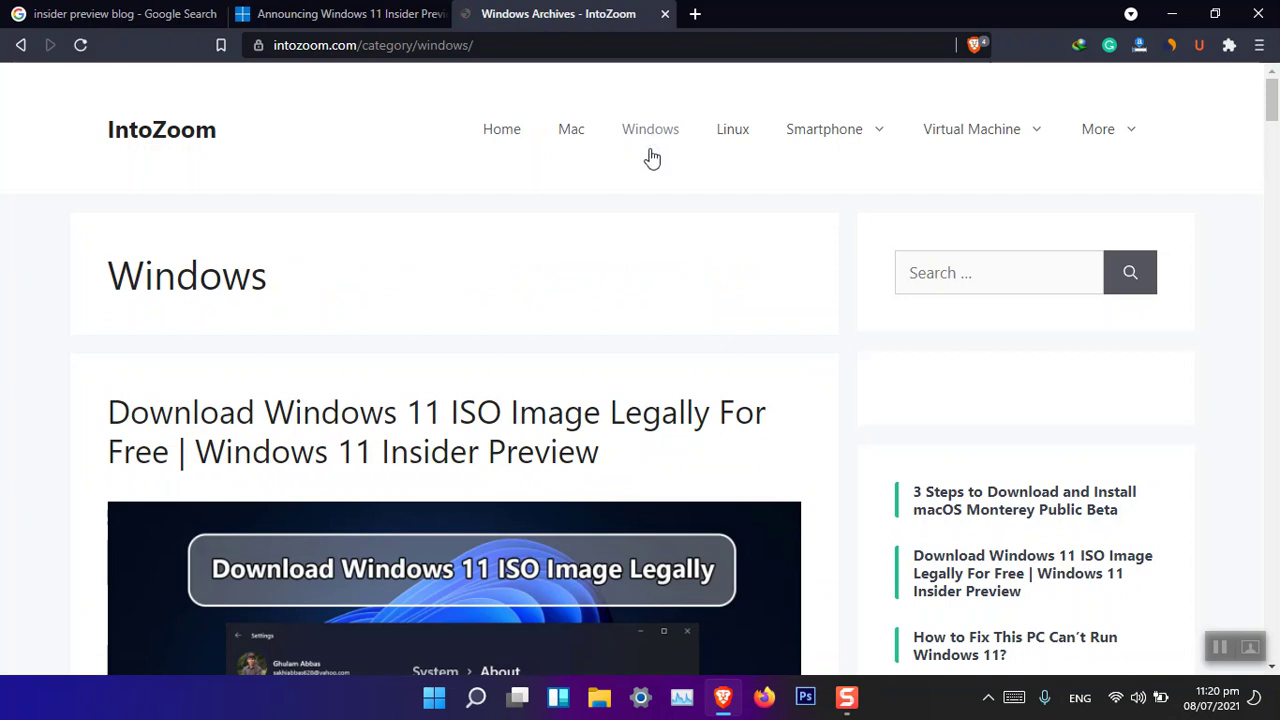
scroll(640, 160, down, 8)
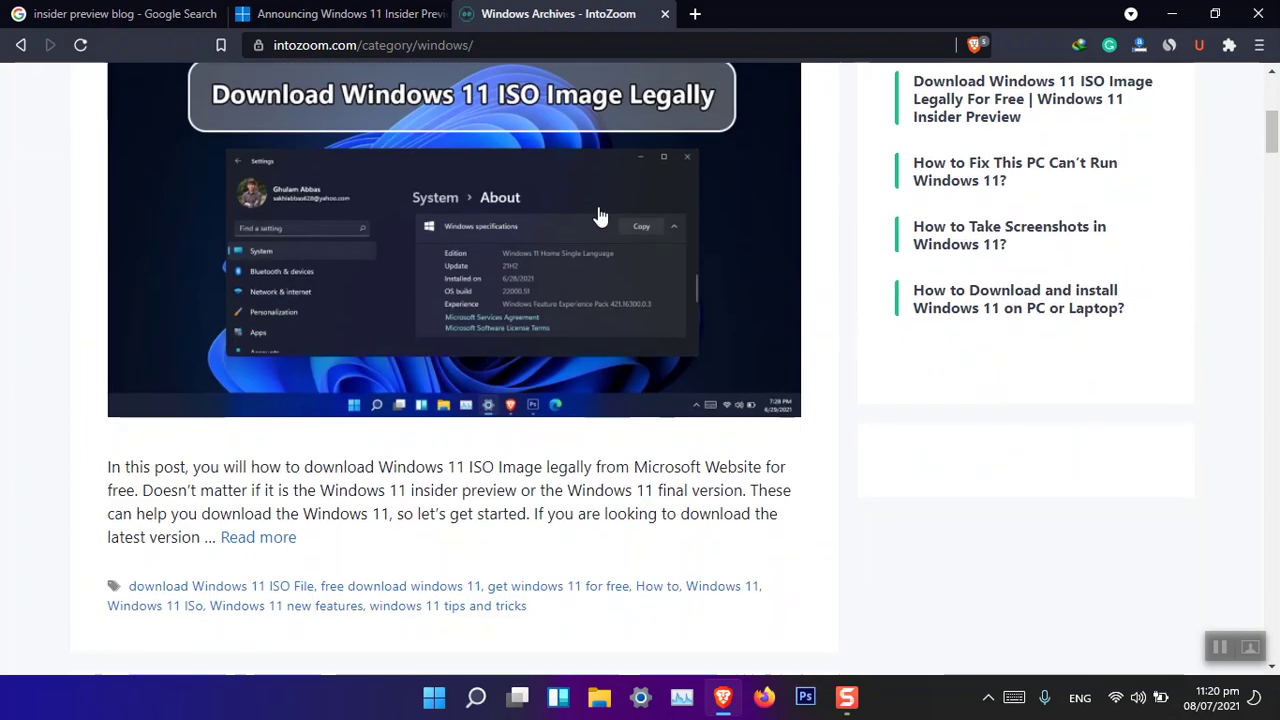
scroll(598, 214, up, 5)
scroll(408, 228, up, 3)
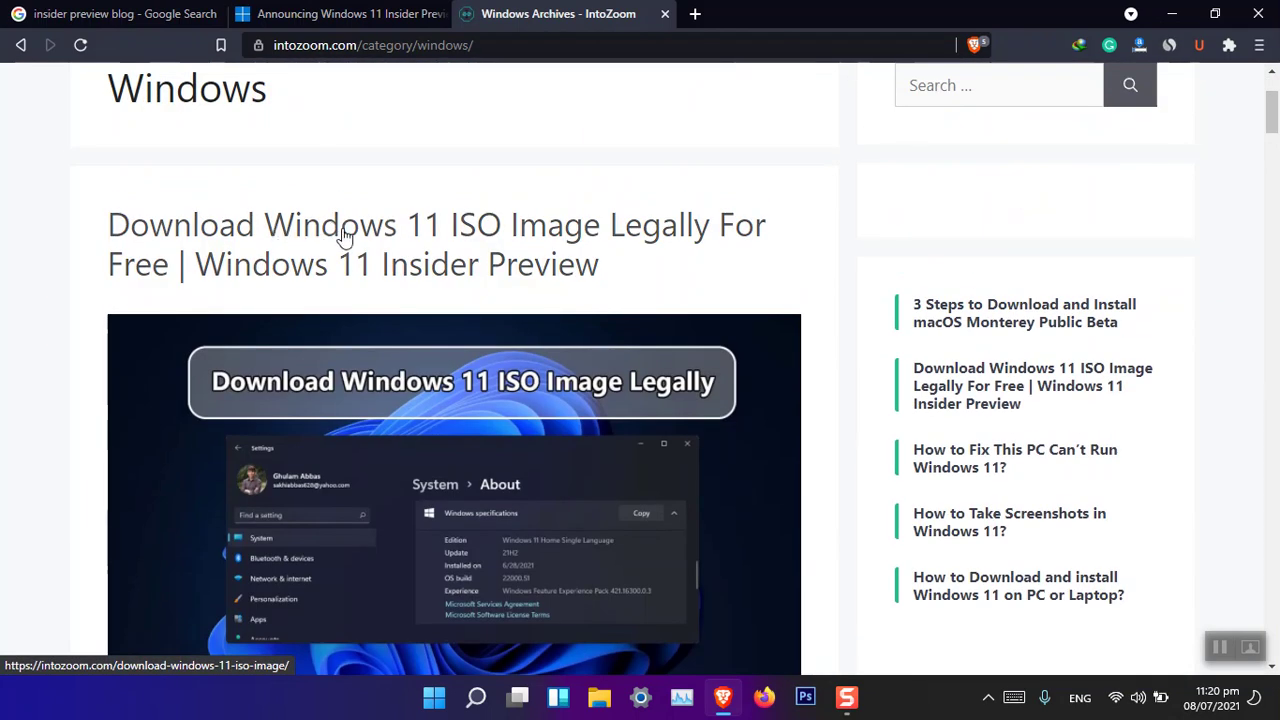
click(503, 240)
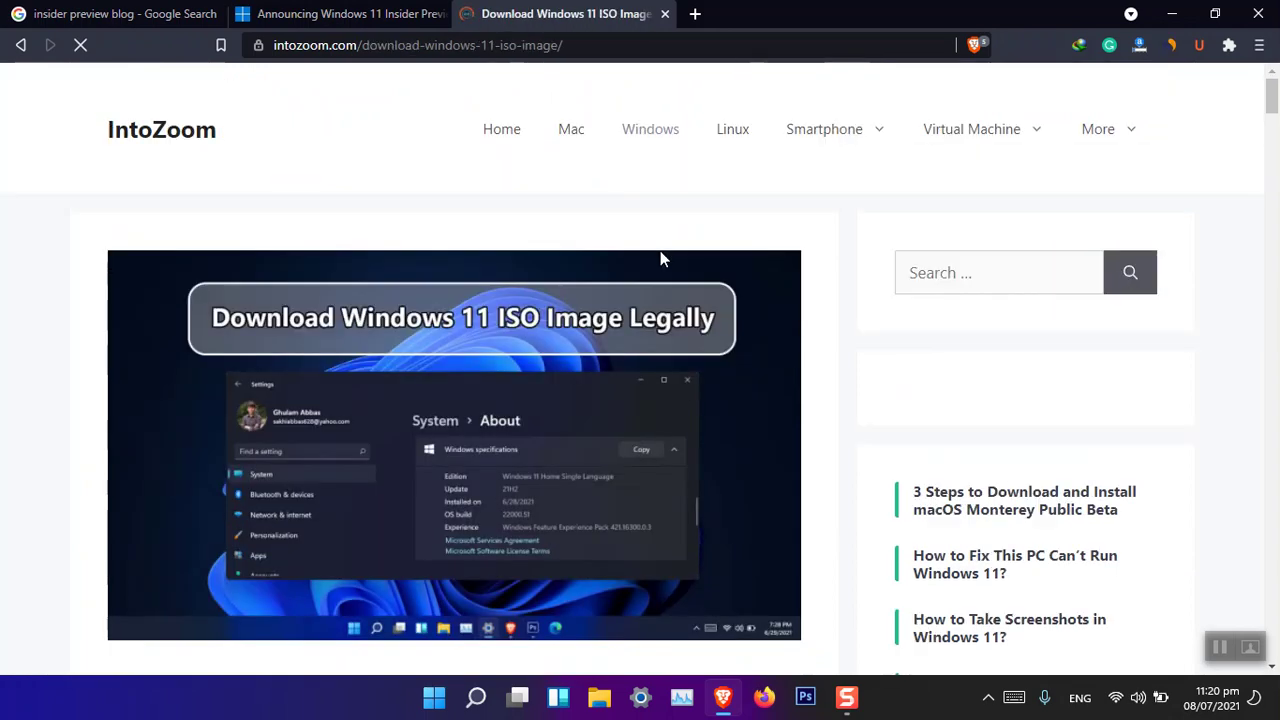
Scroll down to the article's download links and highlight the build number 22000.51
scroll(660, 251, down, 10)
scroll(660, 245, down, 12)
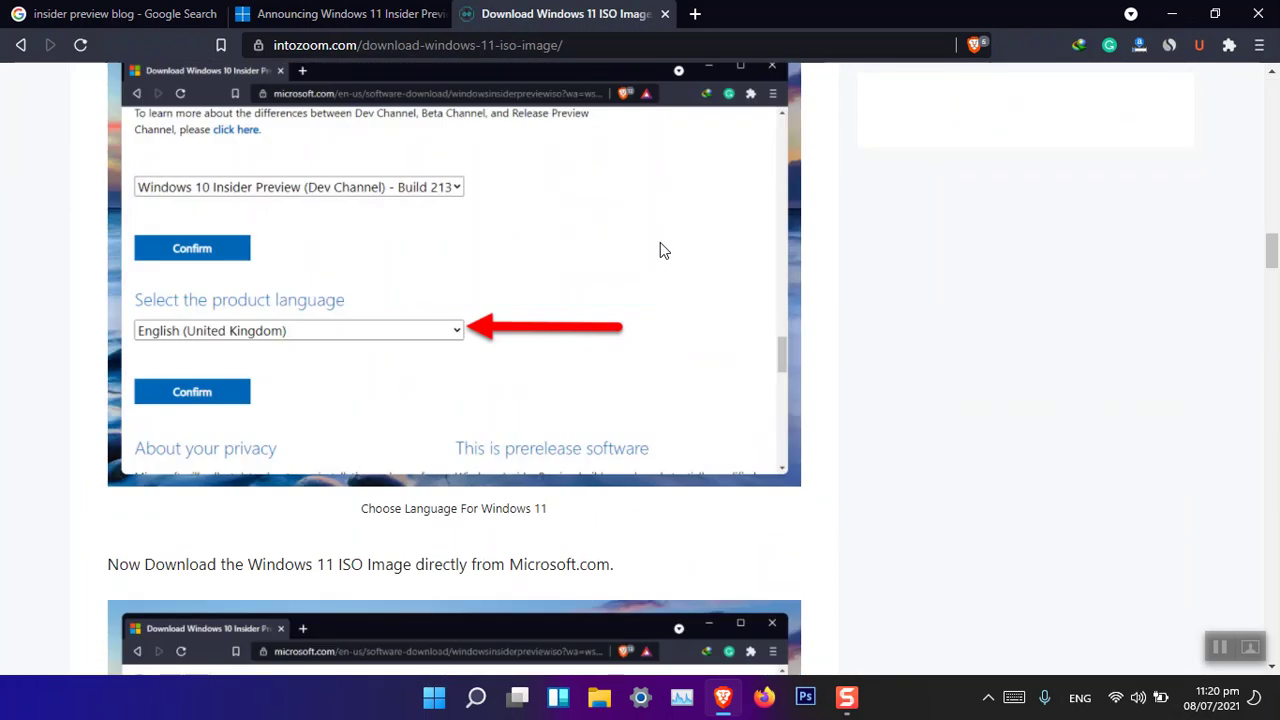
scroll(660, 250, up, 15)
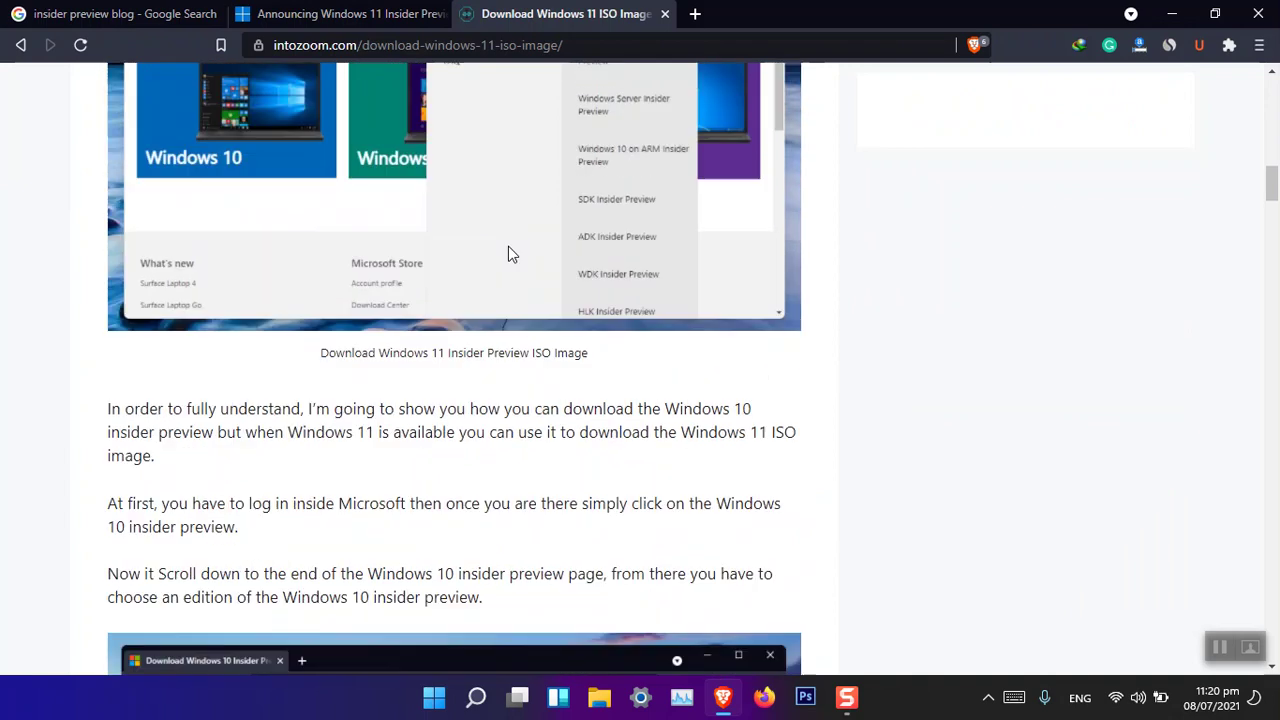
scroll(490, 320, down, 4)
scroll(480, 335, down, 10)
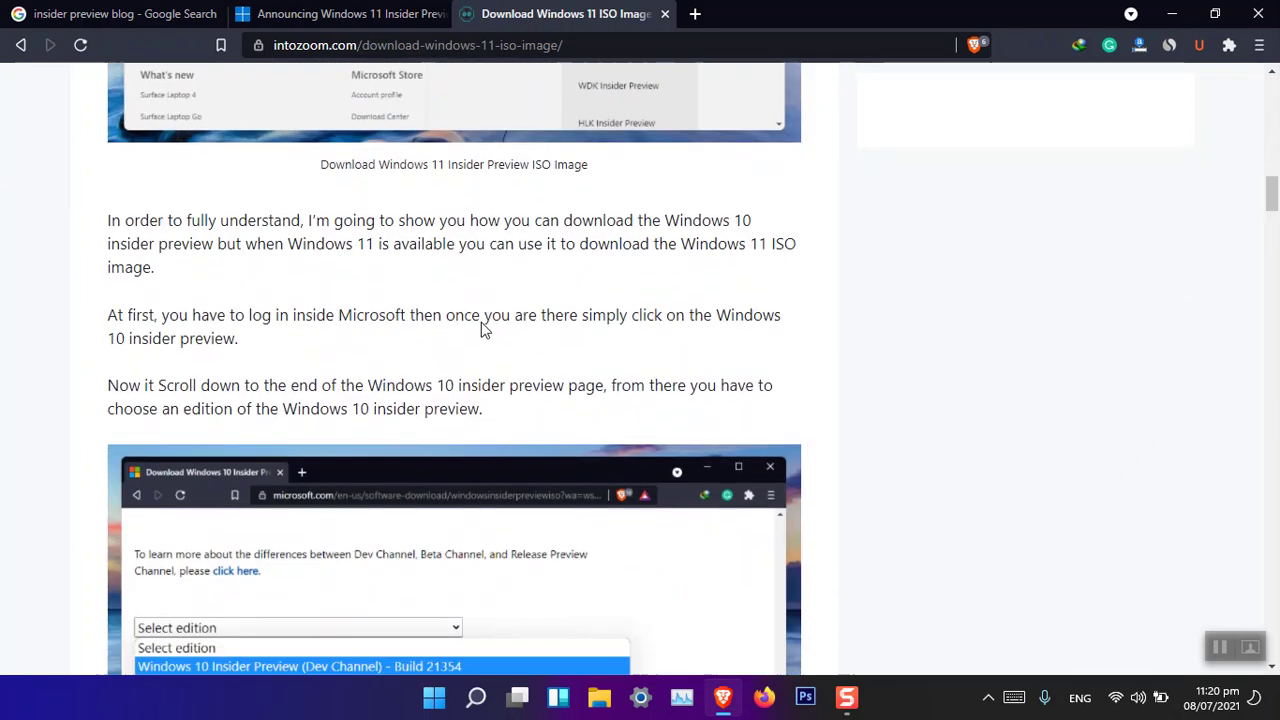
scroll(488, 292, down, 7)
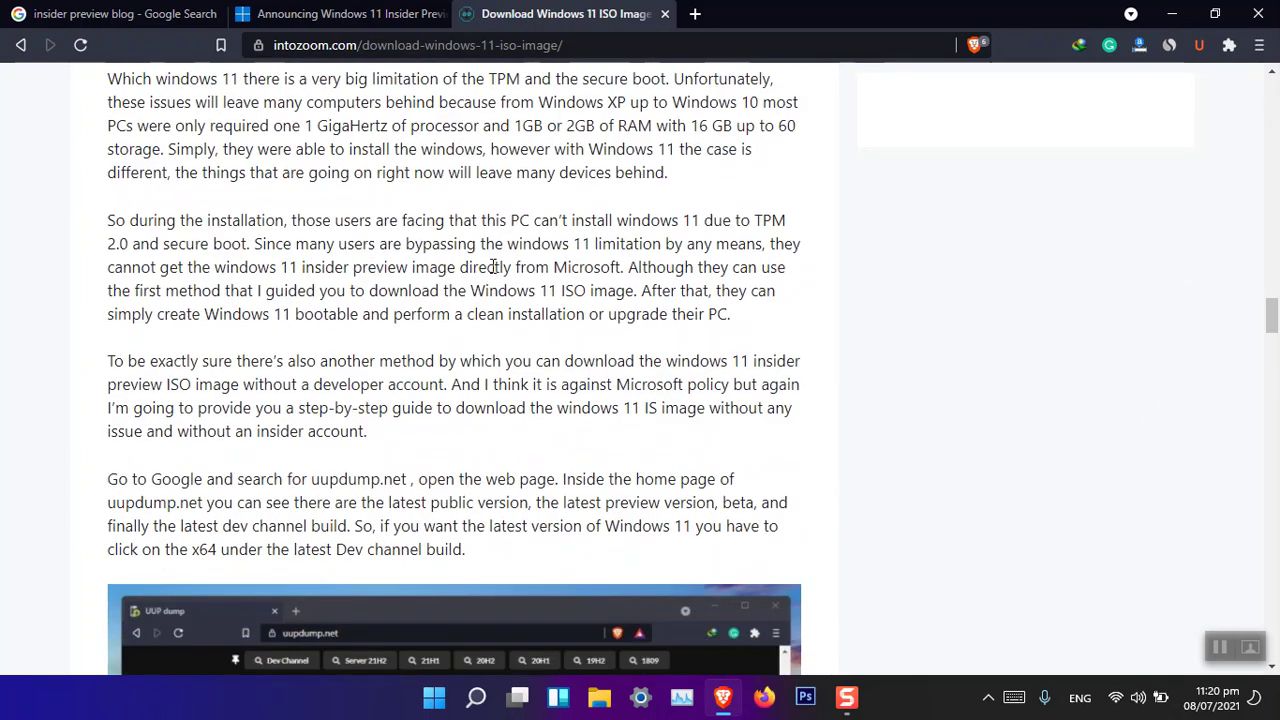
scroll(449, 285, up, 4)
scroll(449, 285, down, 5)
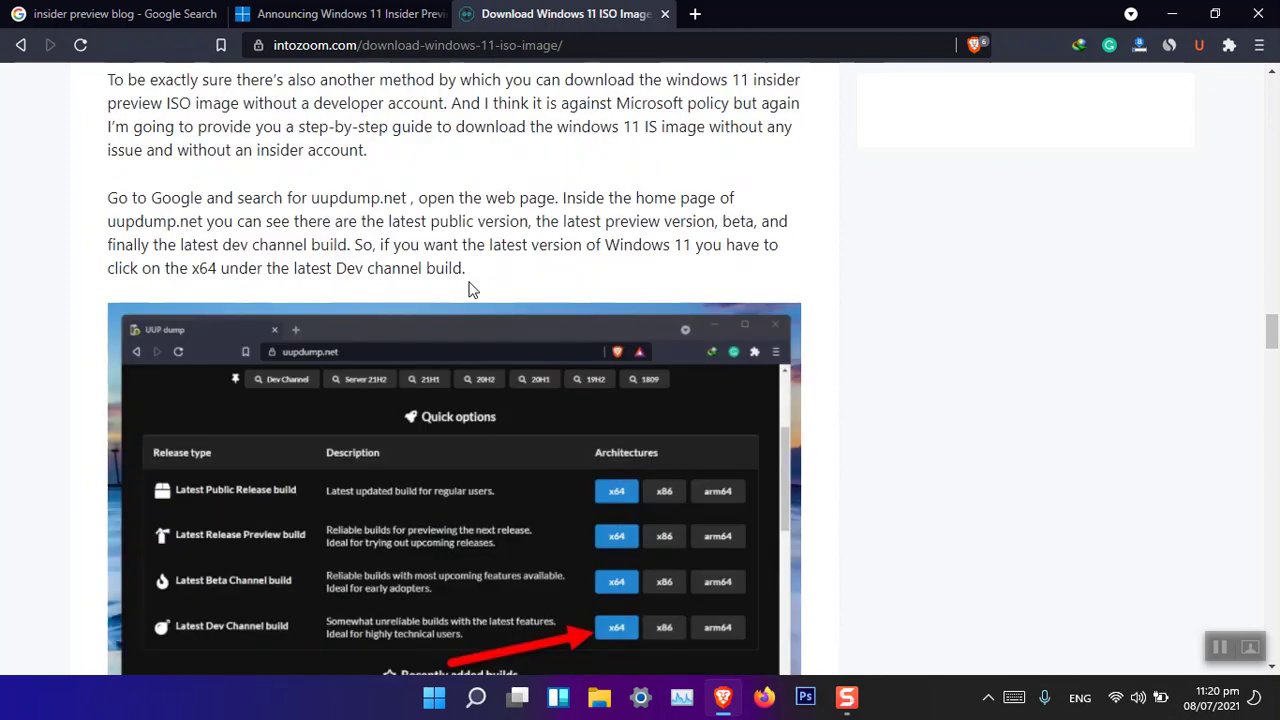
scroll(470, 288, down, 2)
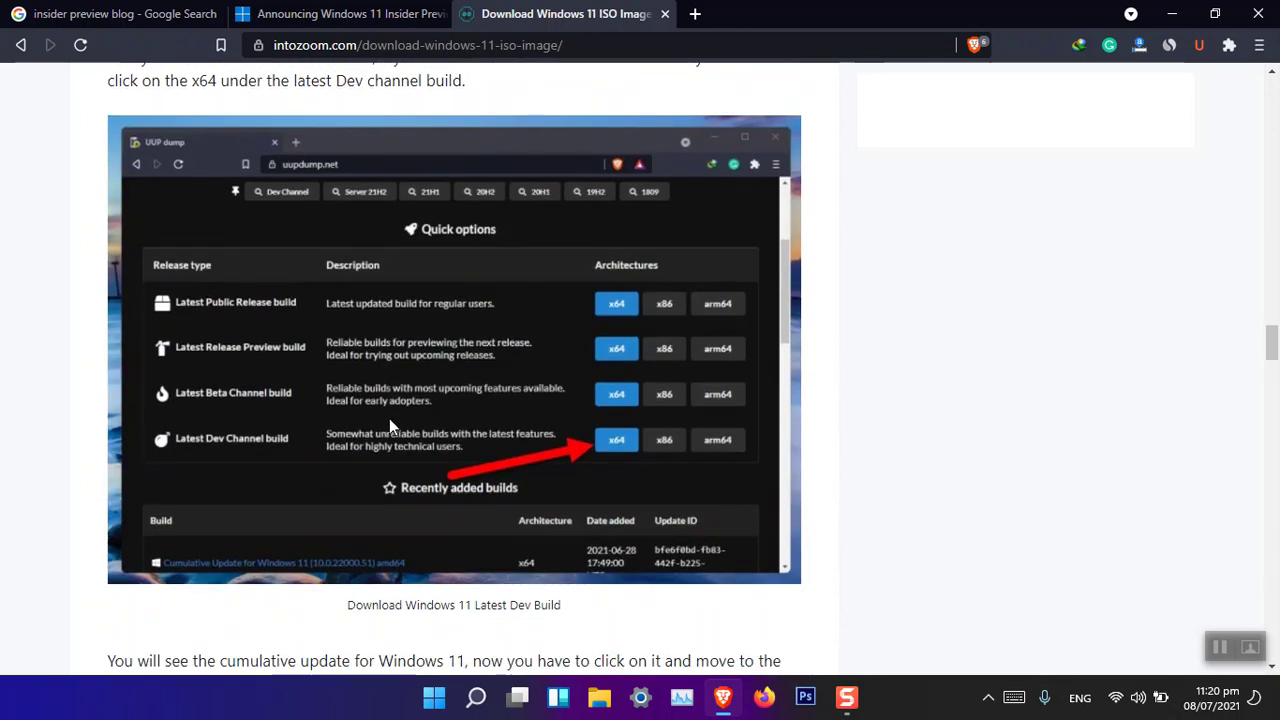
scroll(488, 341, down, 8)
scroll(489, 334, down, 18)
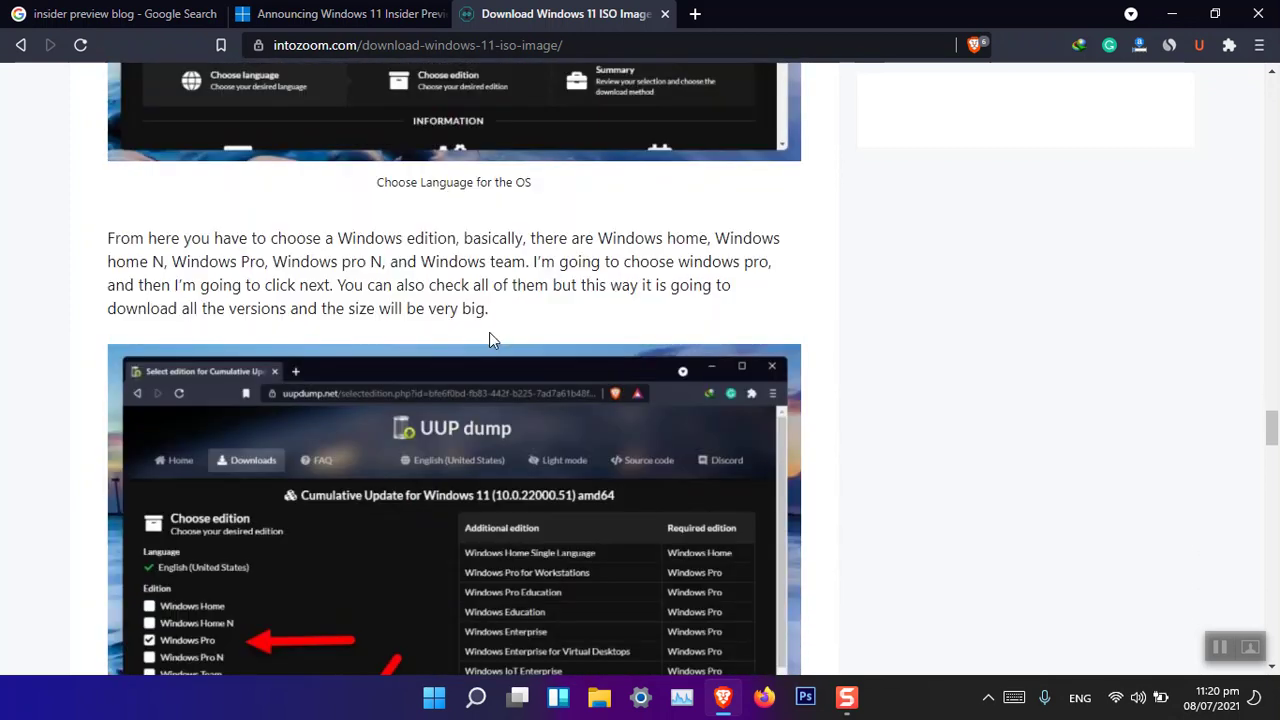
scroll(489, 335, down, 14)
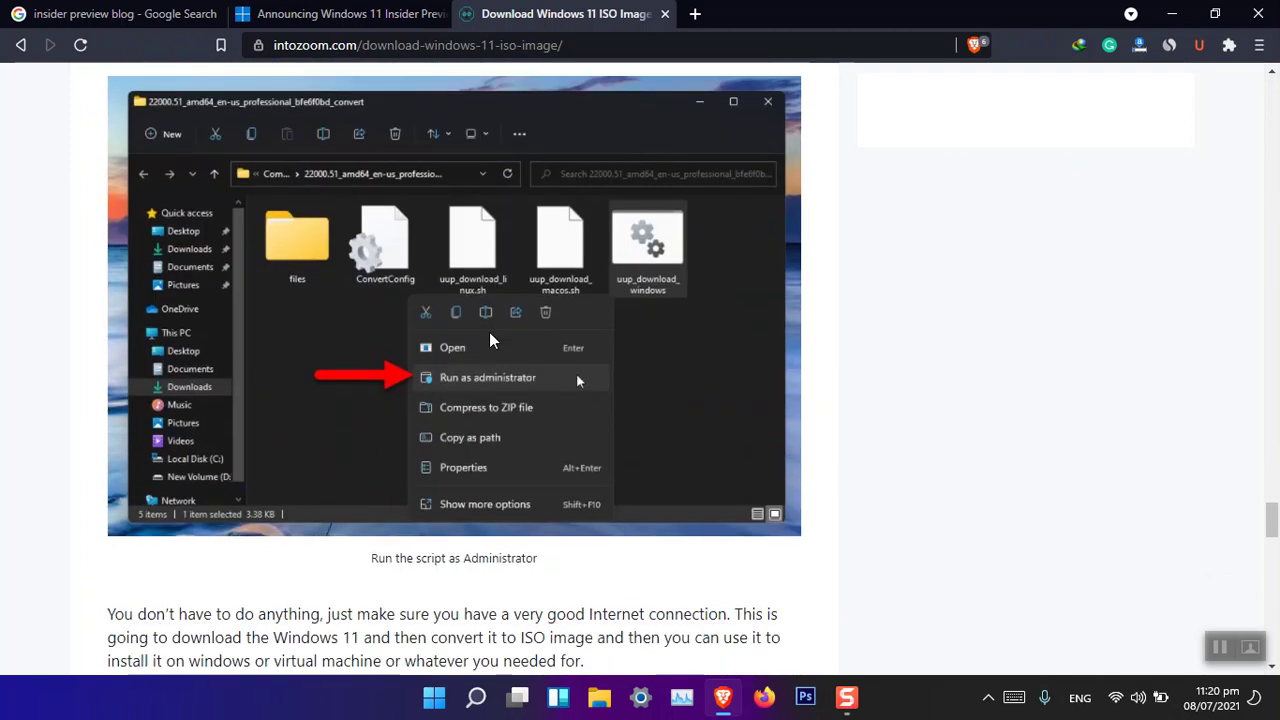
scroll(491, 310, down, 5)
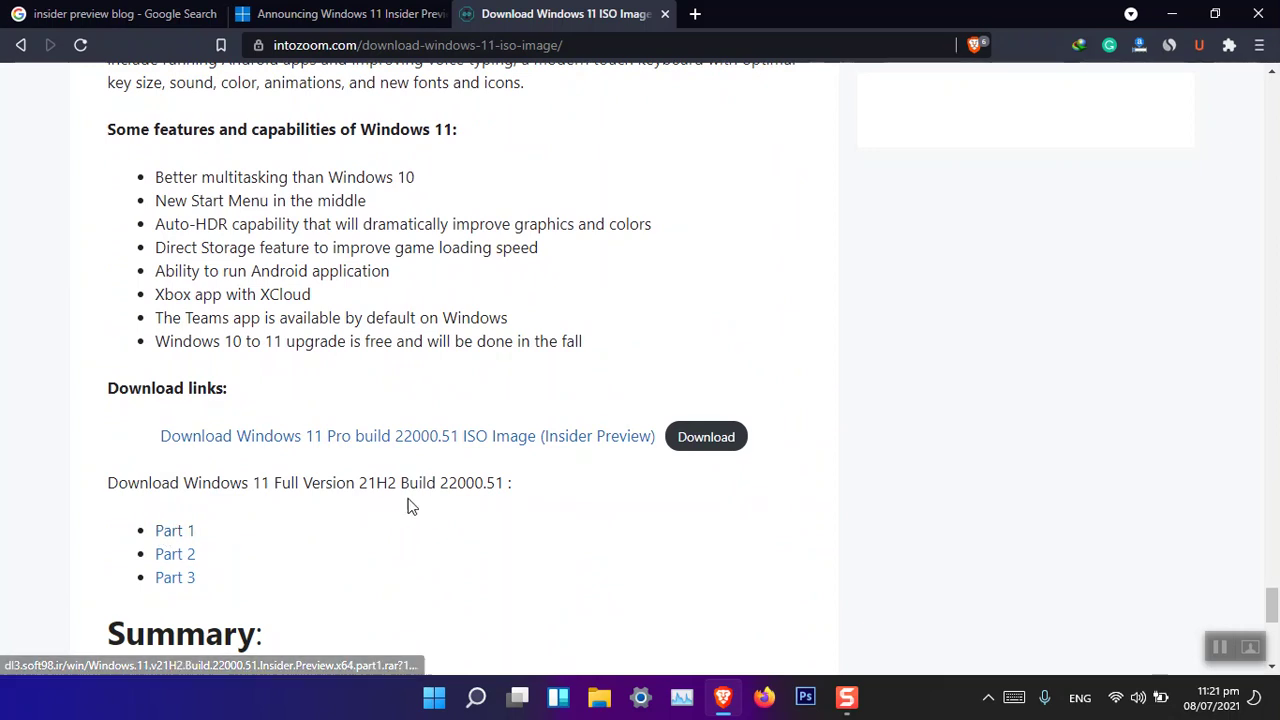
drag(441, 484, 508, 483)
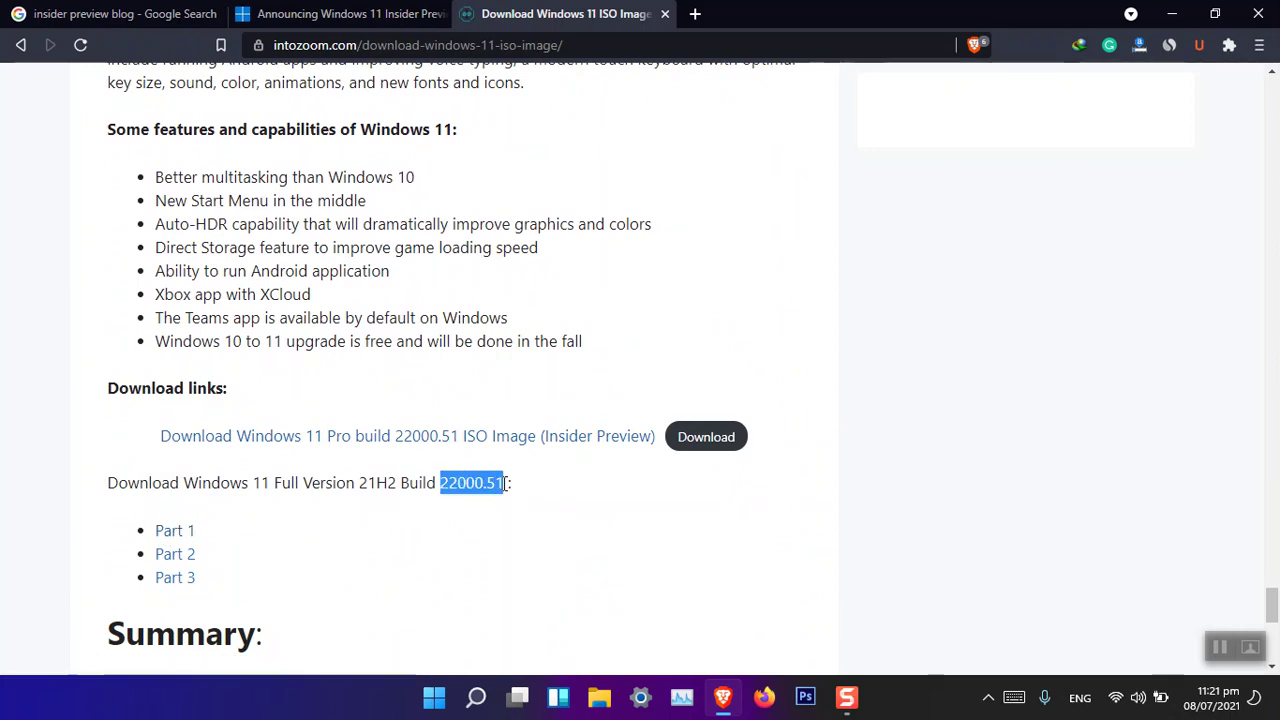
Go to soft98.ir in a new tab and open its ویندوز 11 category page
click(695, 14)
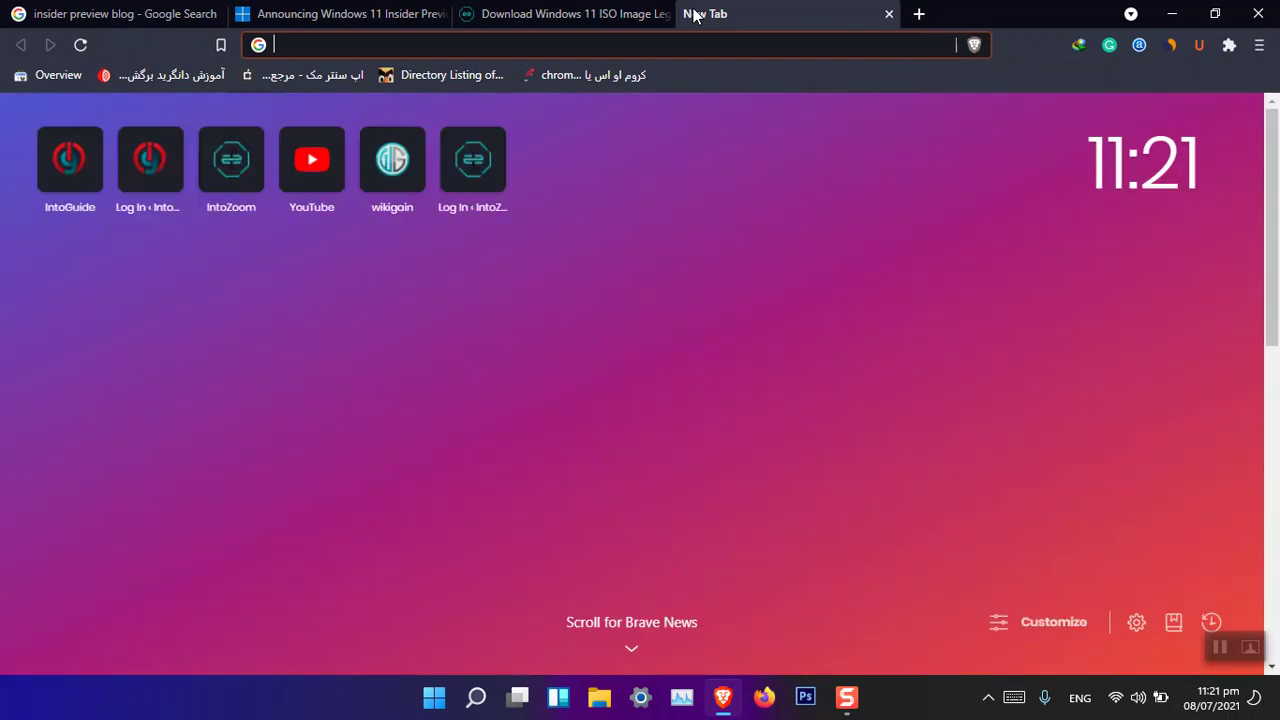
text(soft98.ir)
key(Return)
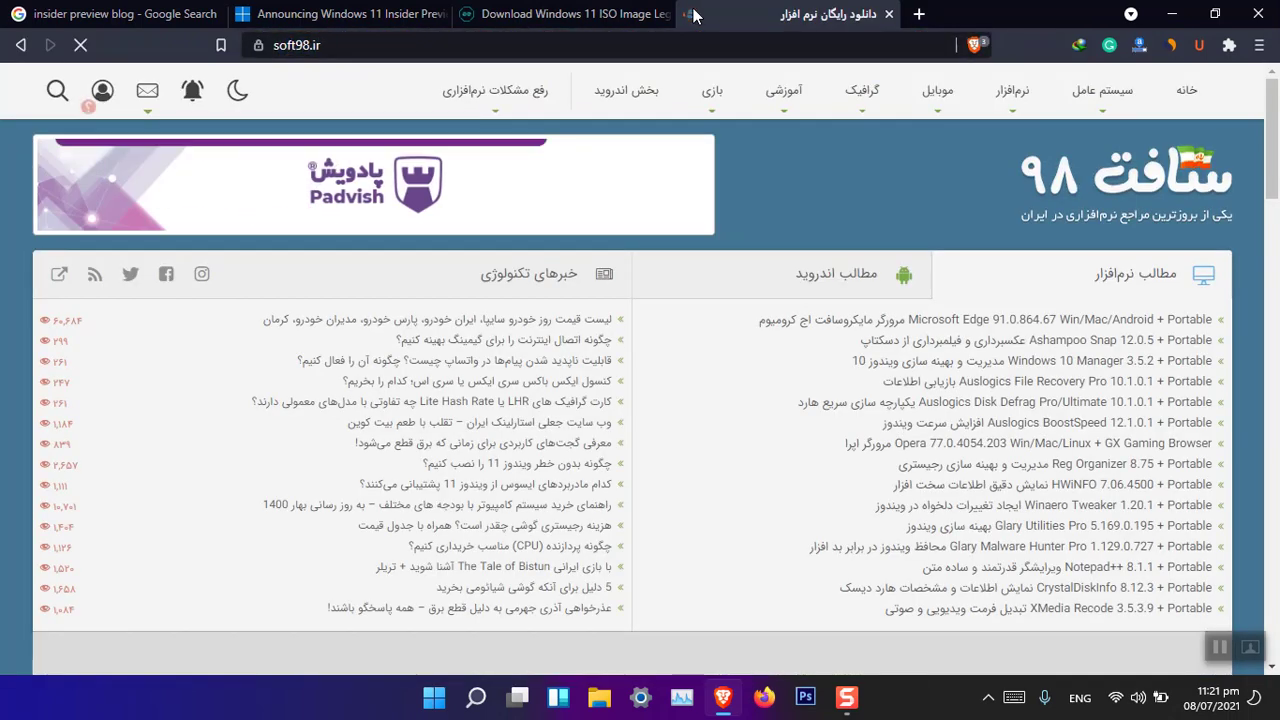
mouse_move(1102, 92)
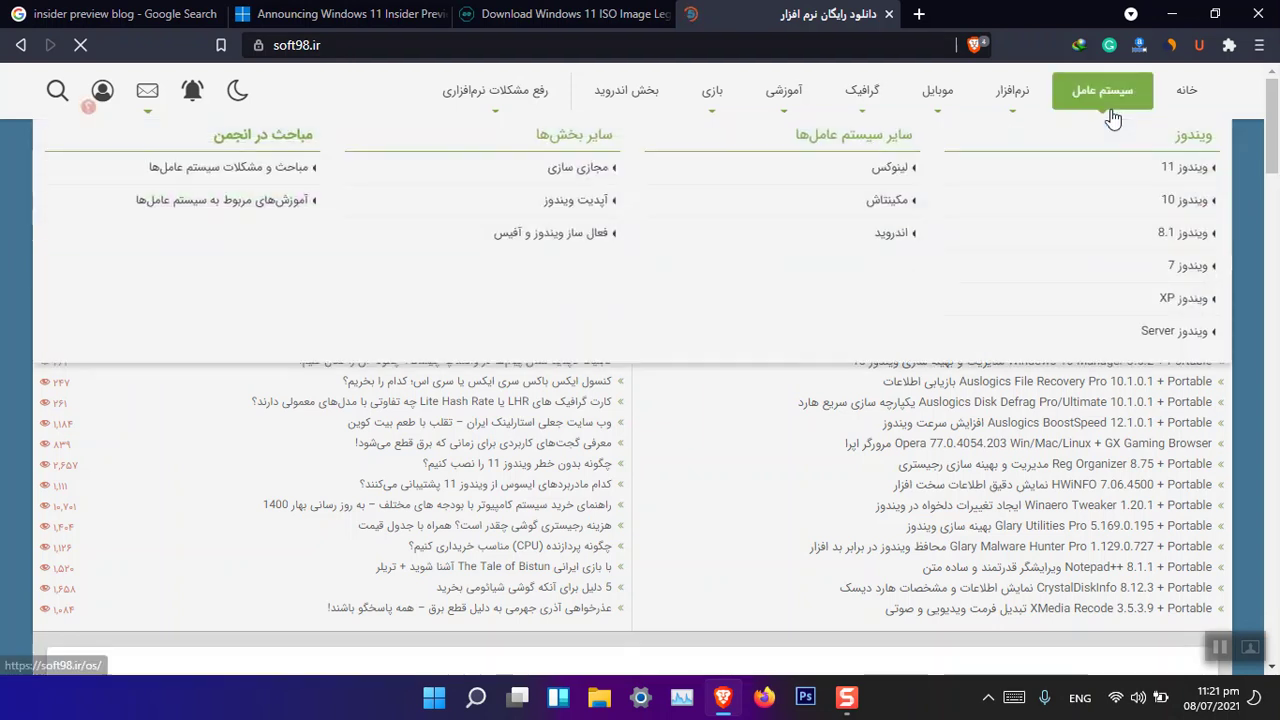
click(1178, 178)
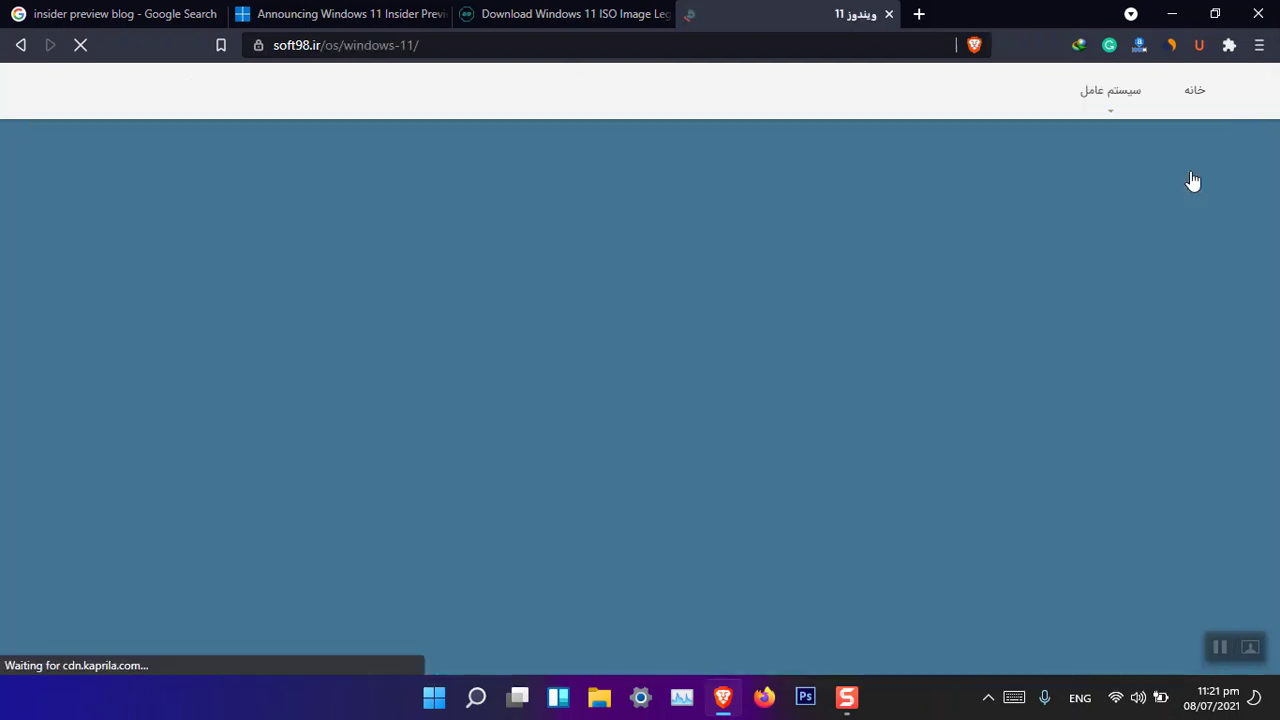
Open the Windows 11 Version 21H2 Build 22000.65 post in a new tab, then return to intozoom
scroll(783, 362, down, 5)
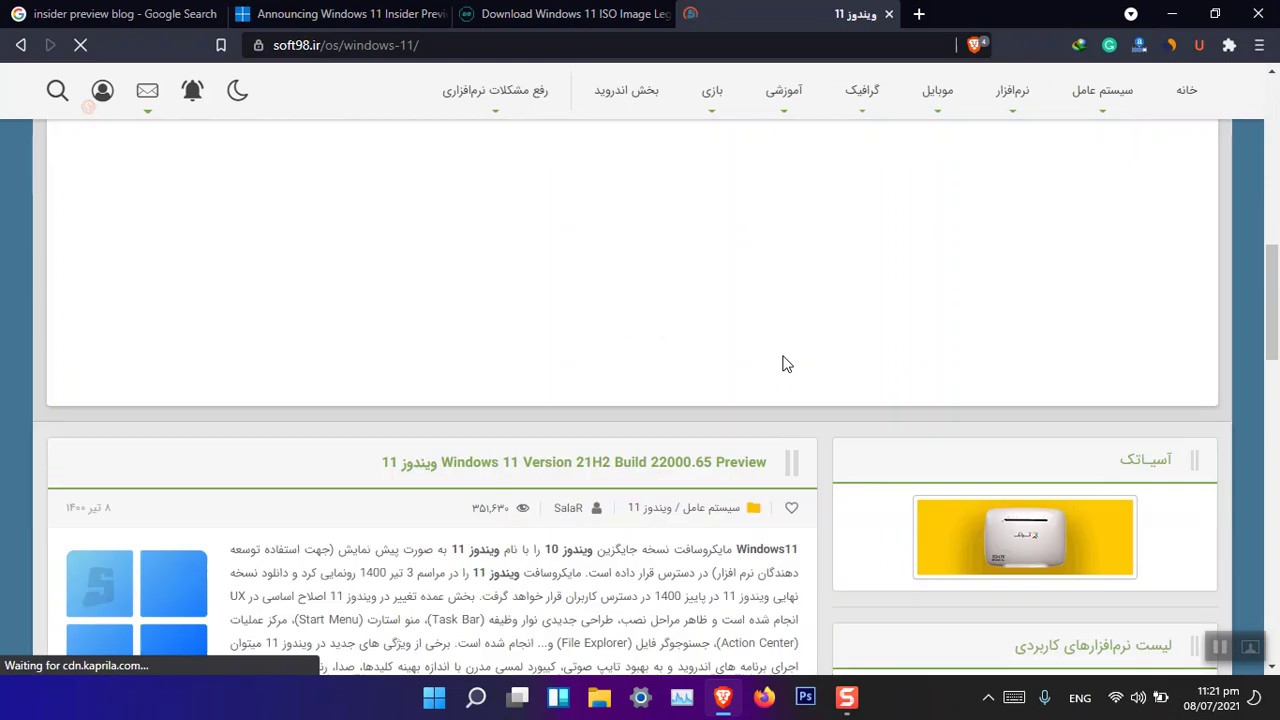
scroll(783, 358, up, 2)
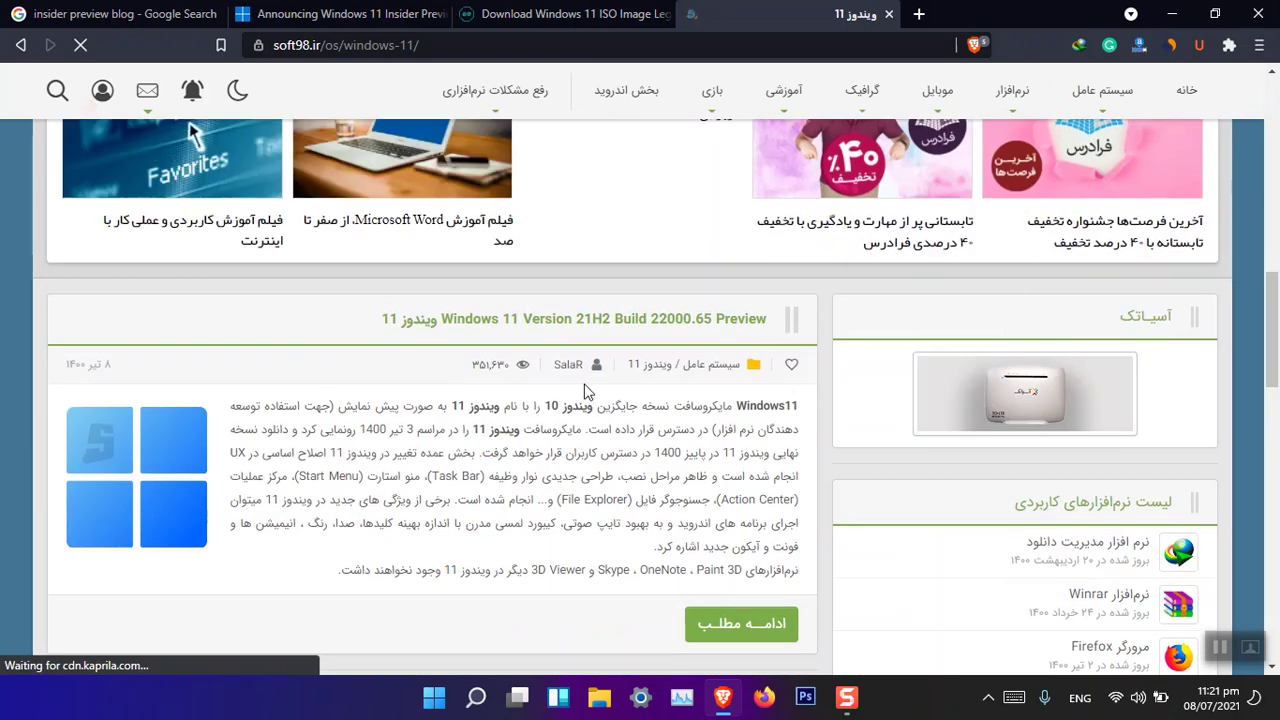
click(677, 328)
click(530, 14)
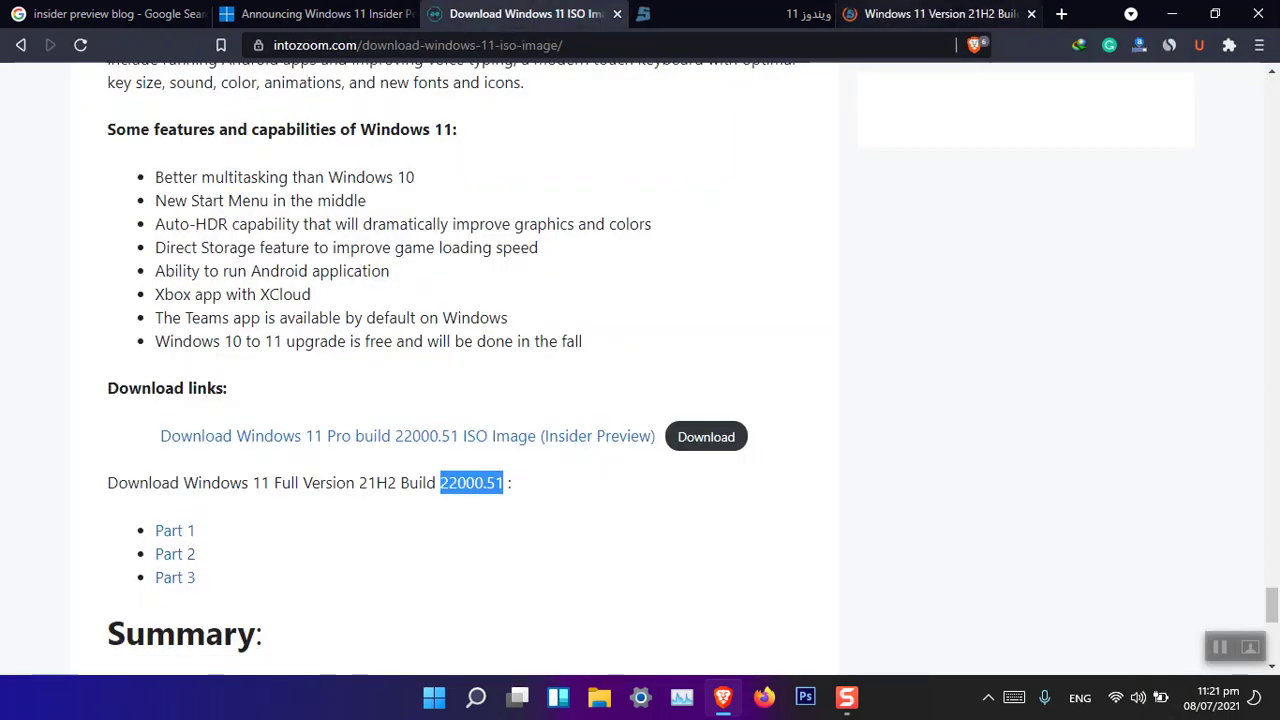
click(795, 14)
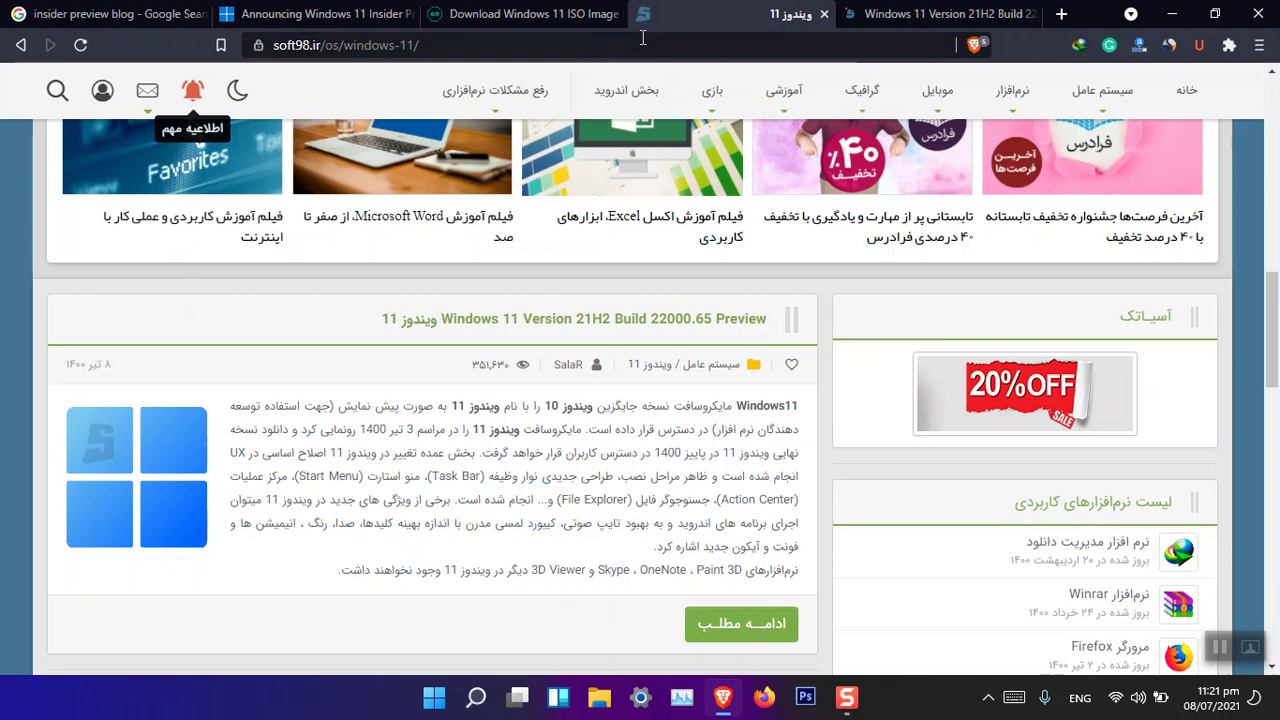
click(530, 14)
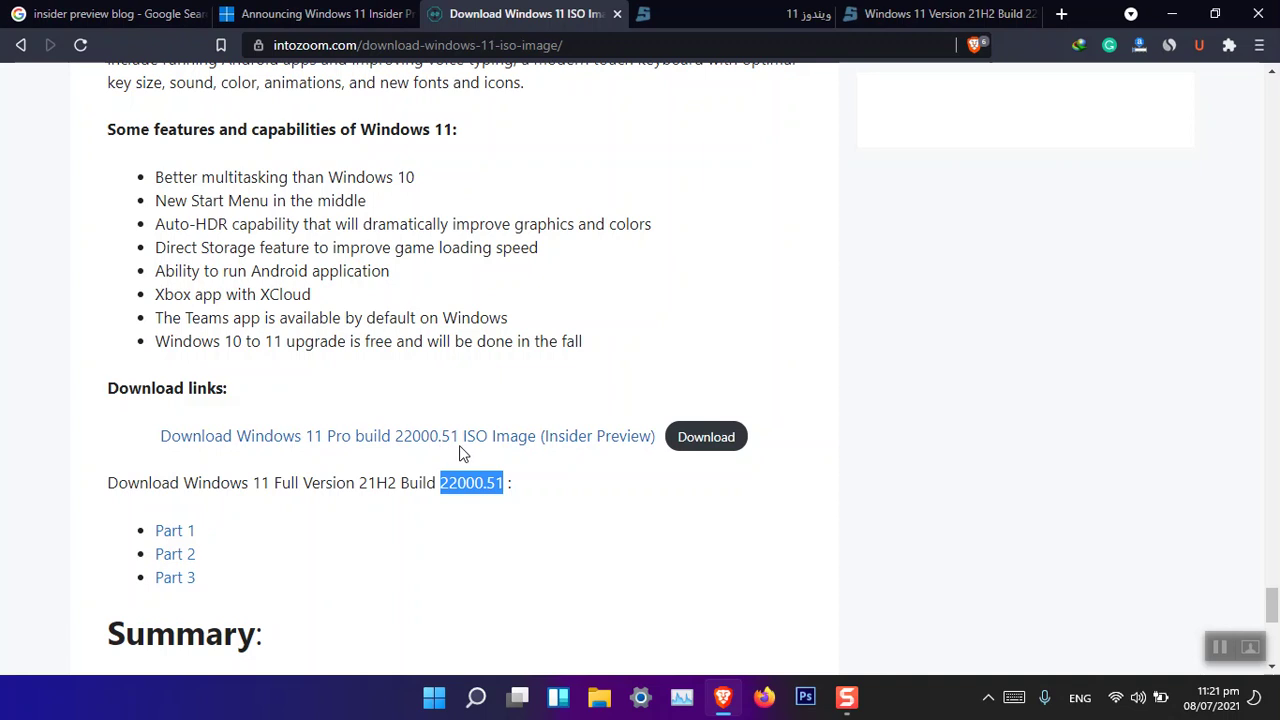
Save the Windows 11 Pro 22000.51 ISO link file to the Desktop and open it in Notepad
click(706, 437)
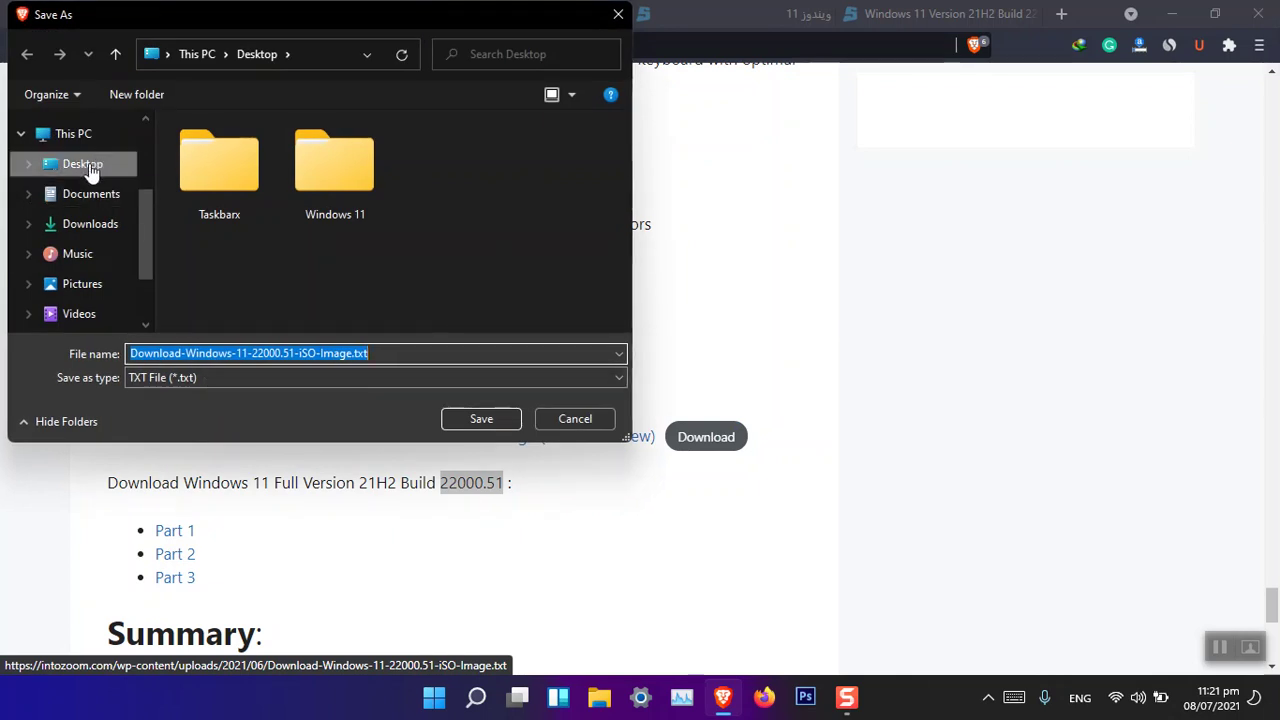
click(84, 163)
click(481, 414)
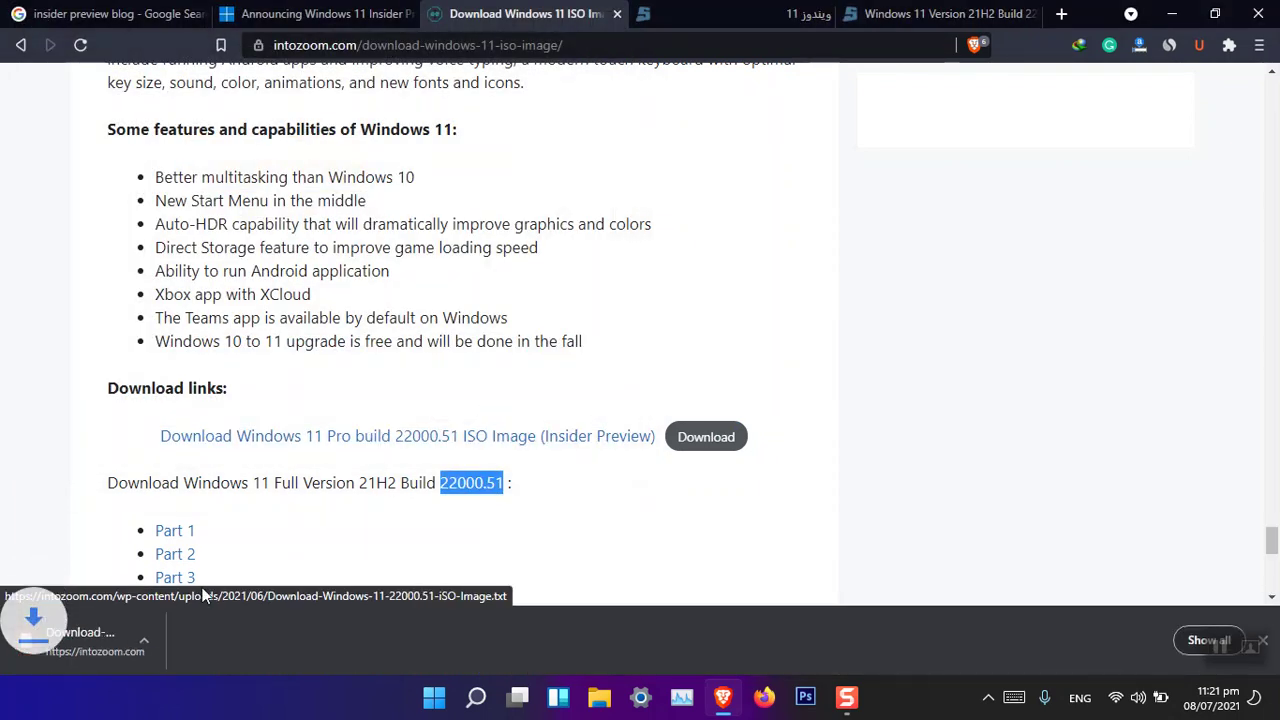
click(140, 632)
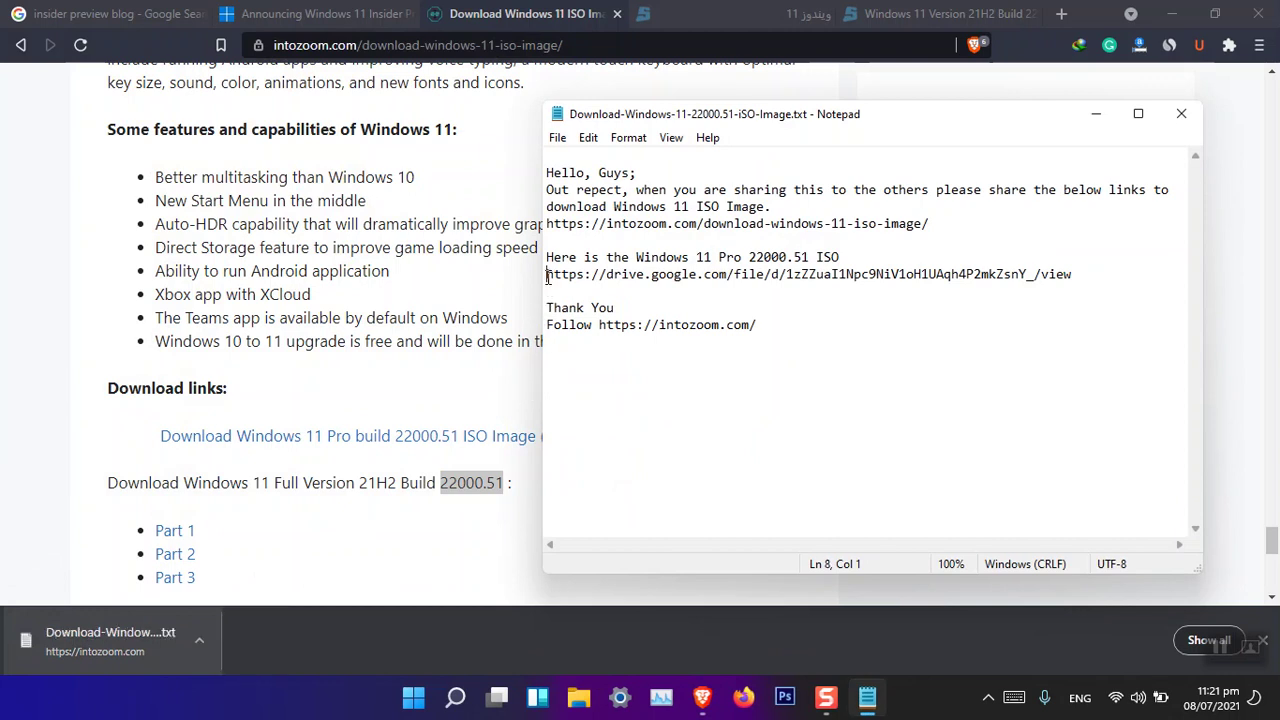
Copy the Google Drive link from Notepad and paste-and-go it in the soft98 Brave tab
drag(548, 276, 1105, 273)
right_click(1140, 278)
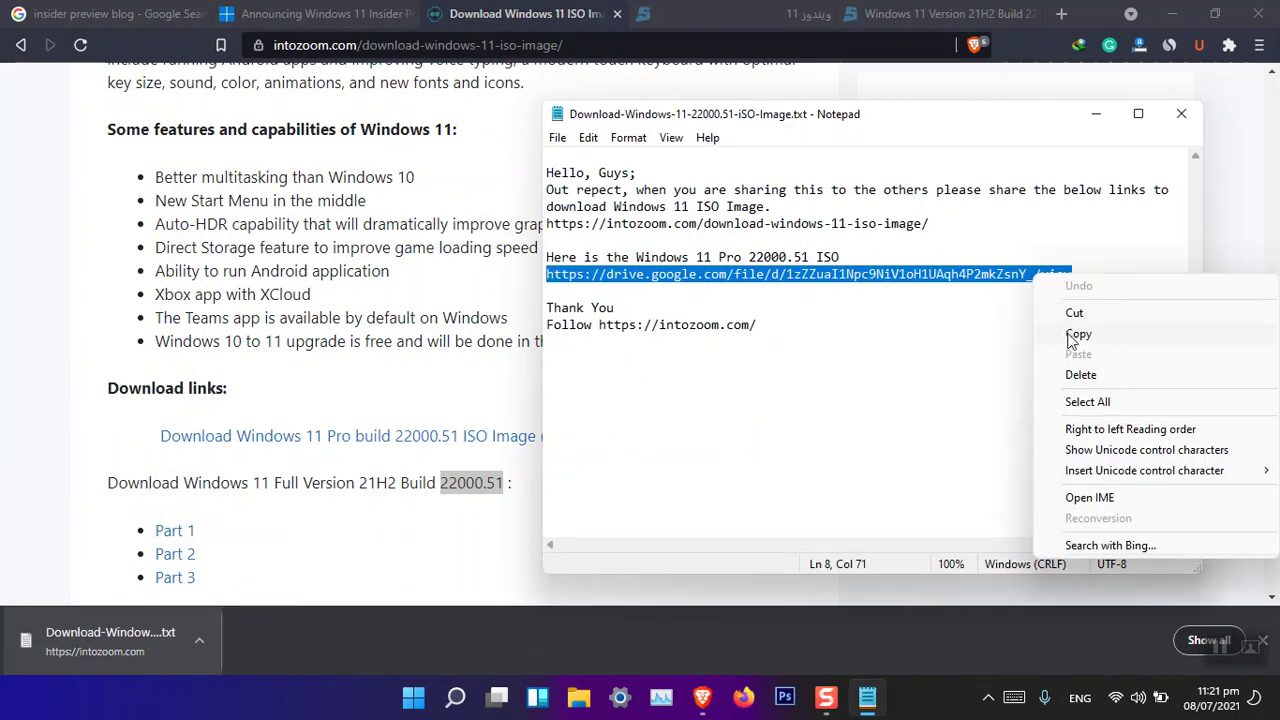
click(1160, 330)
click(890, 14)
click(800, 14)
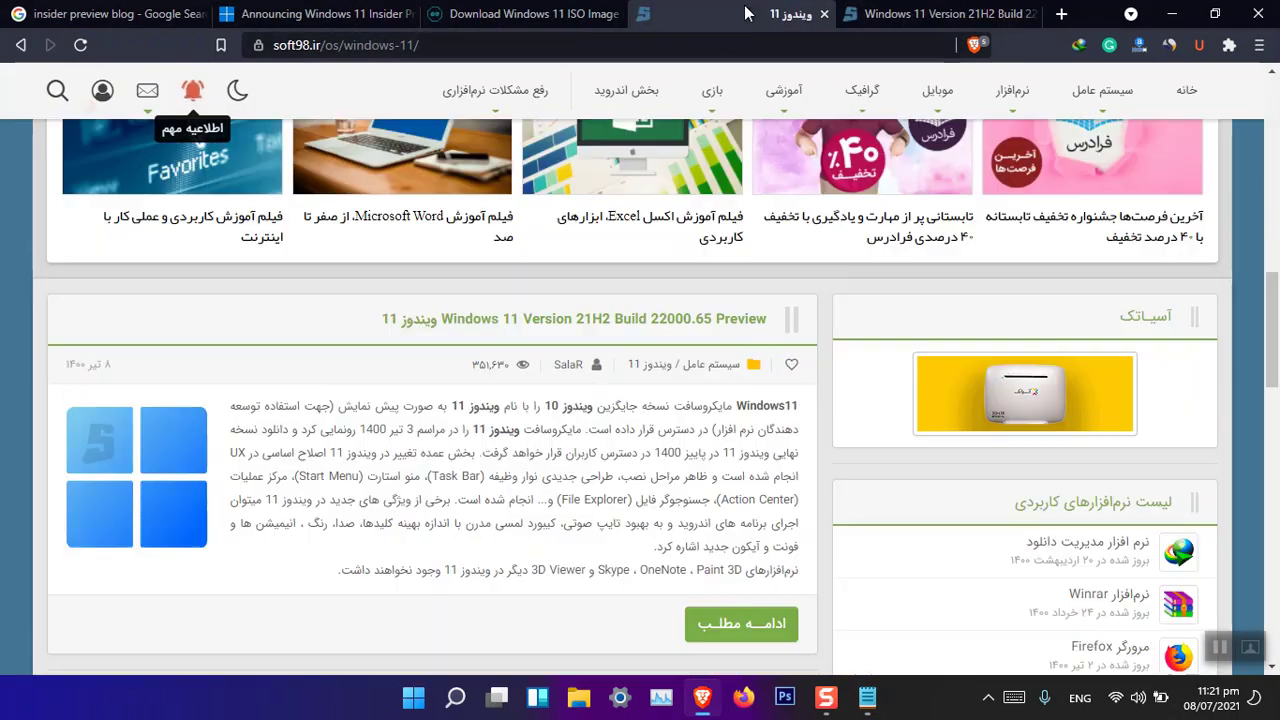
click(703, 44)
right_click(703, 44)
click(744, 196)
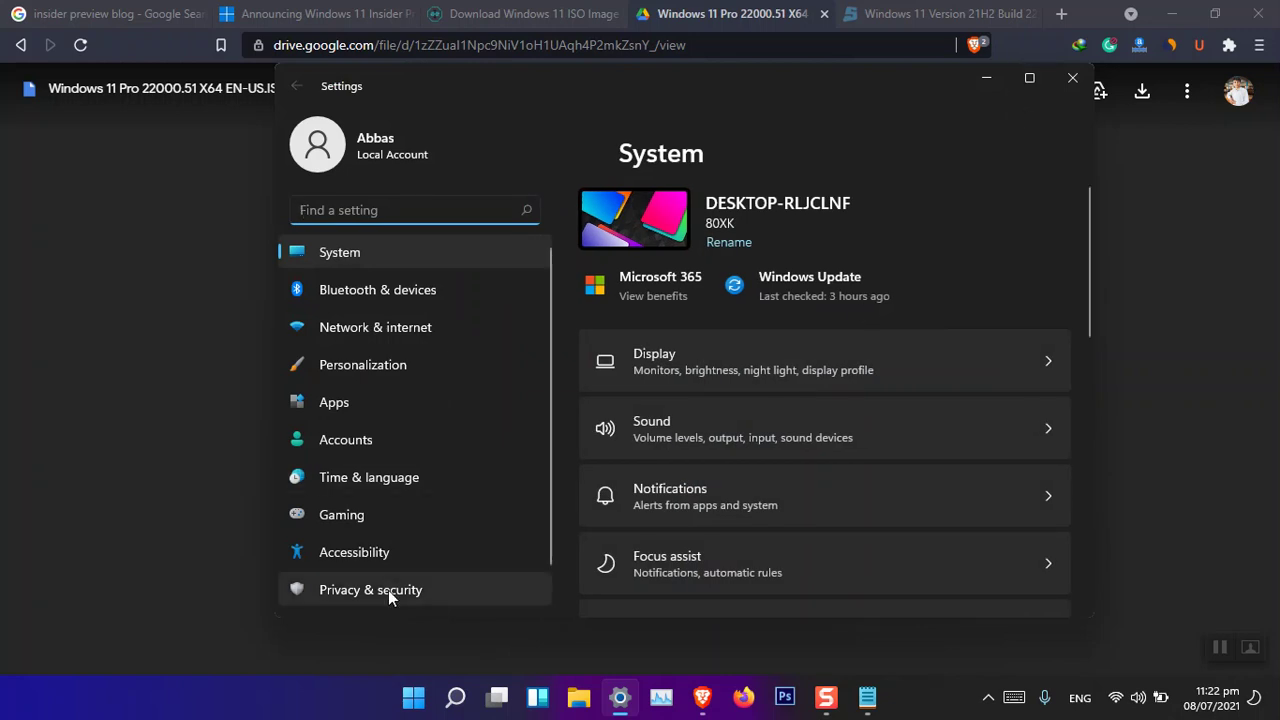
Run Check for updates on the Windows Update page, then switch to the Google Drive ISO tab
scroll(388, 590, down, 1)
click(392, 592)
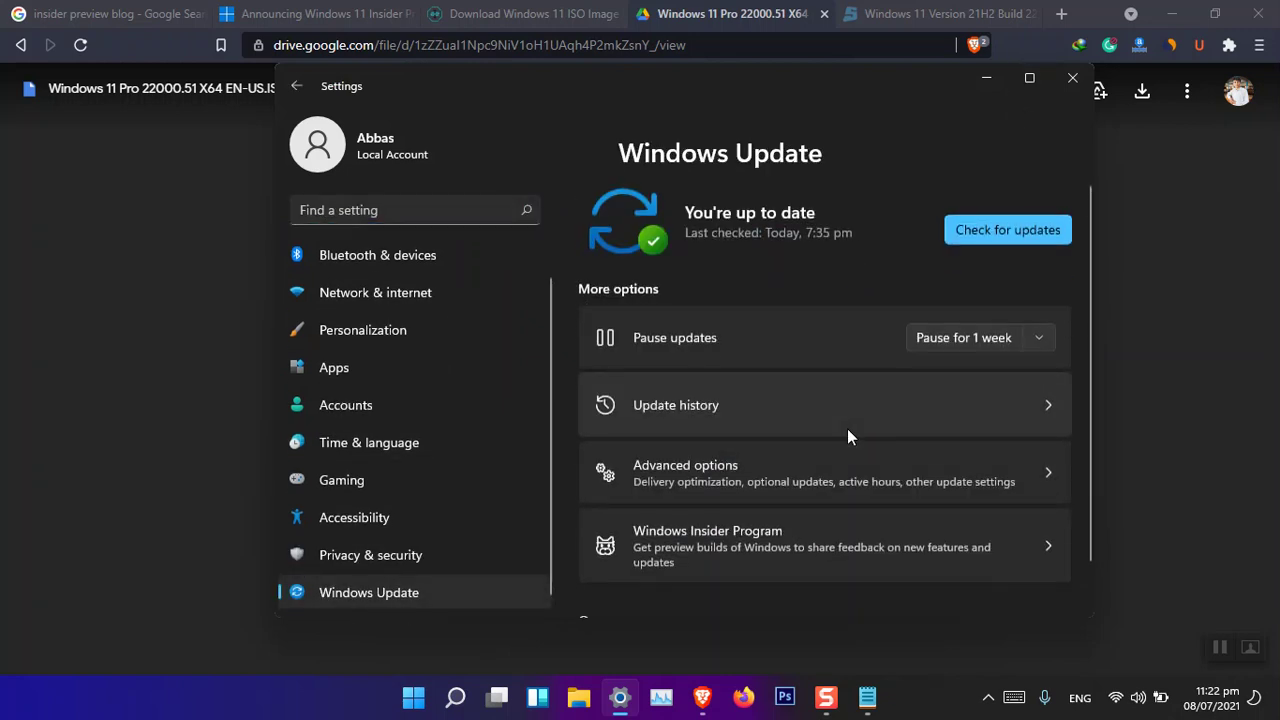
scroll(847, 428, down, 1)
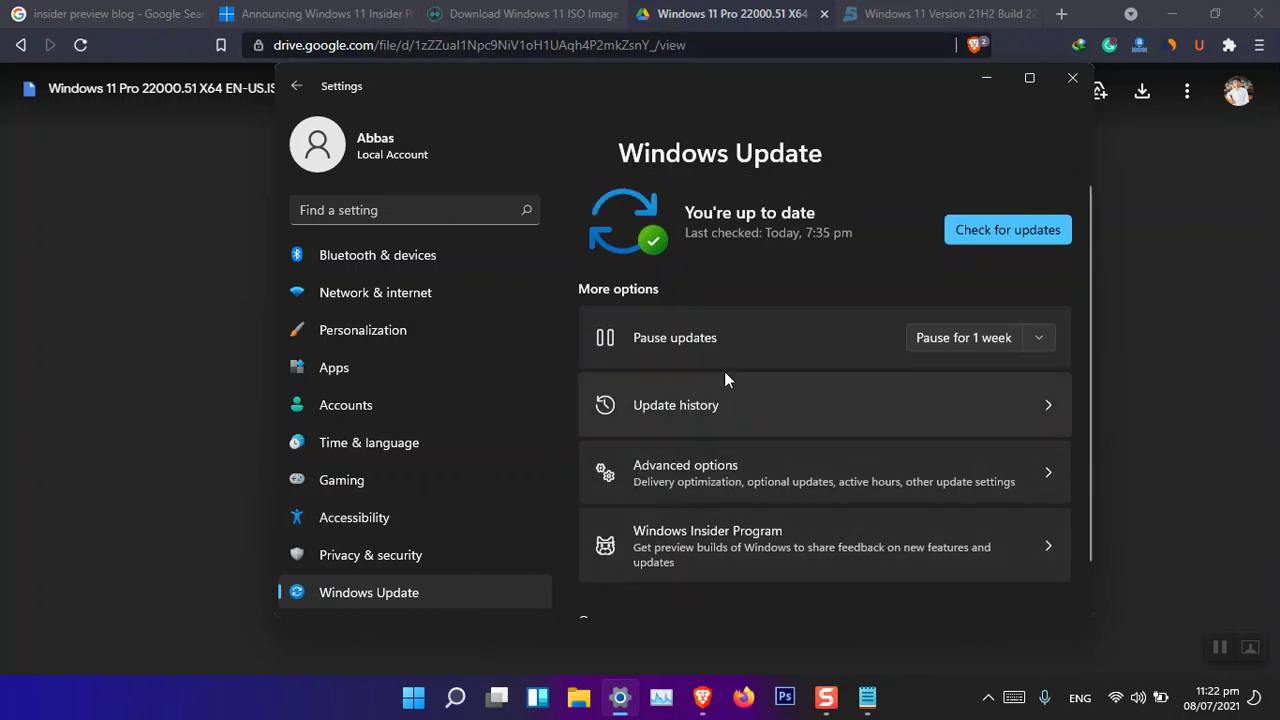
click(1010, 235)
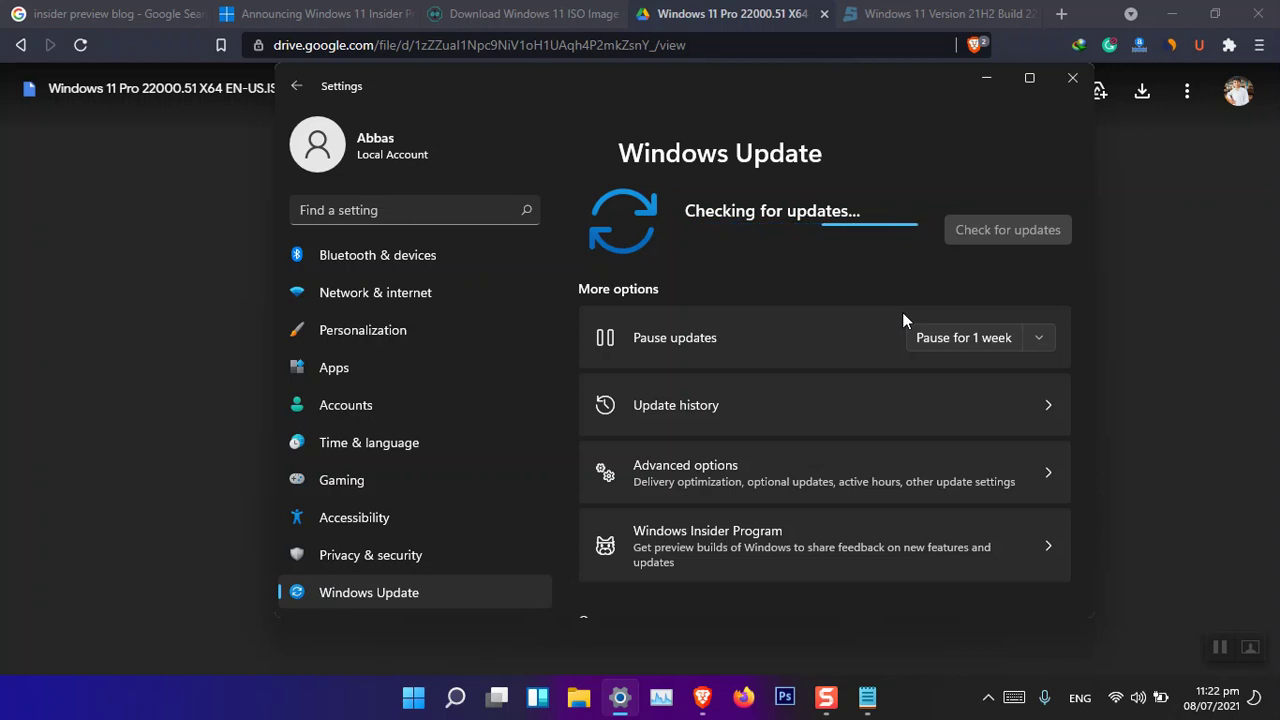
click(749, 18)
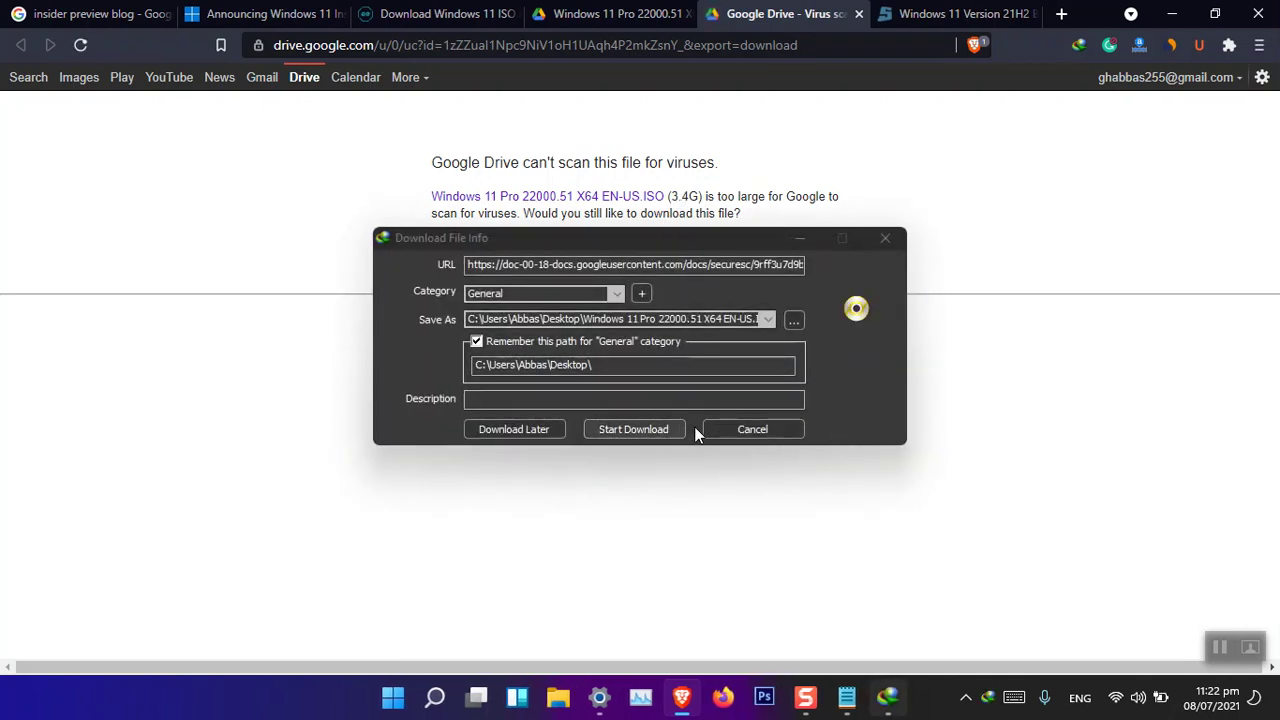
Cancel the ISO download and close both Google Drive tabs
click(754, 429)
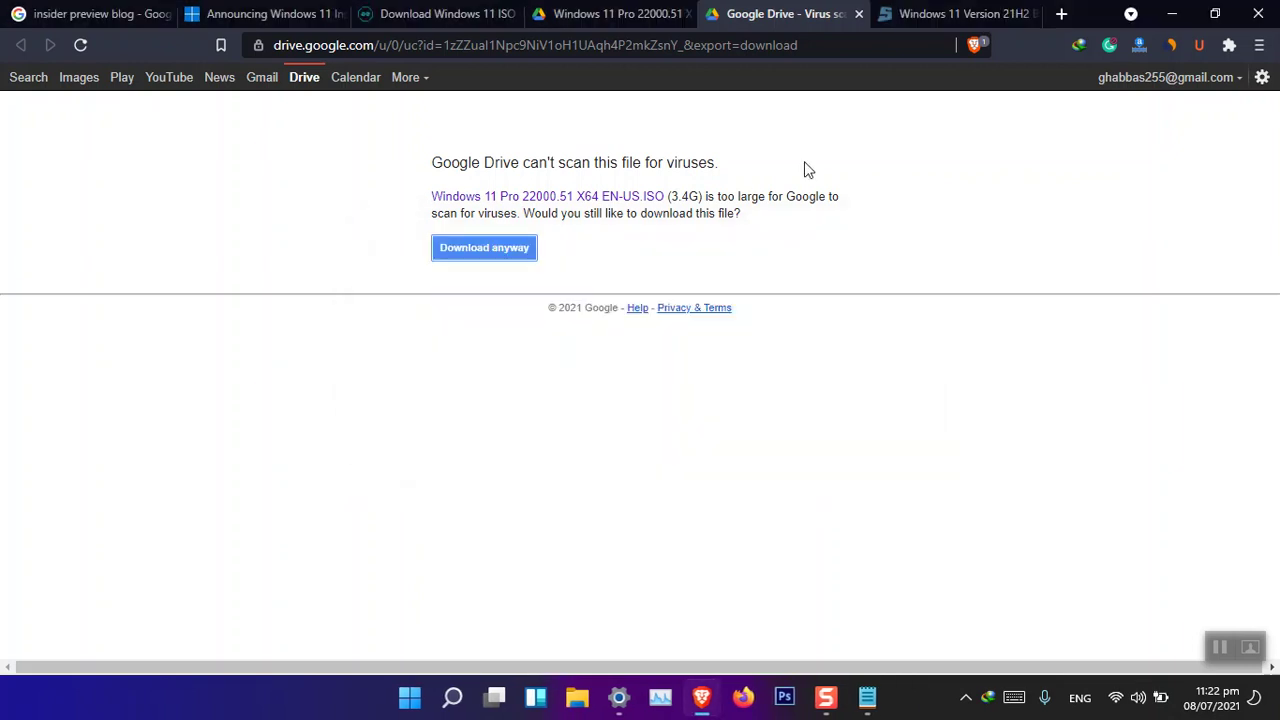
click(857, 14)
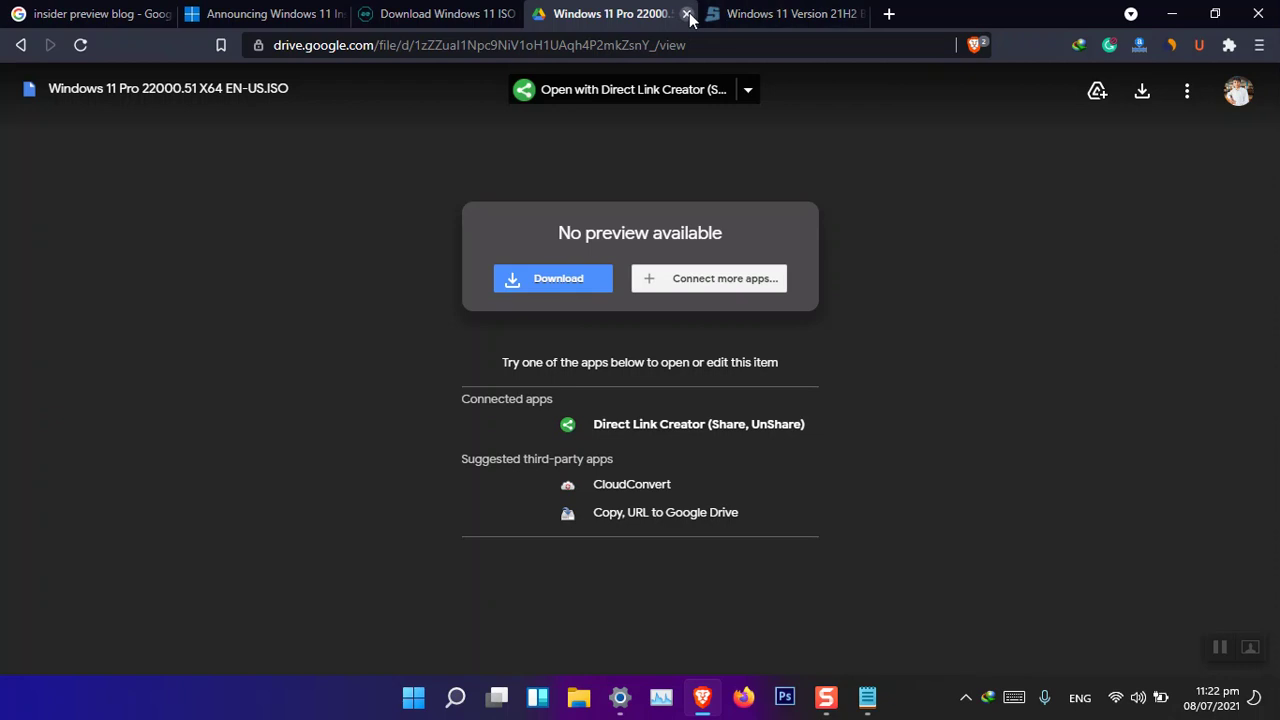
click(687, 14)
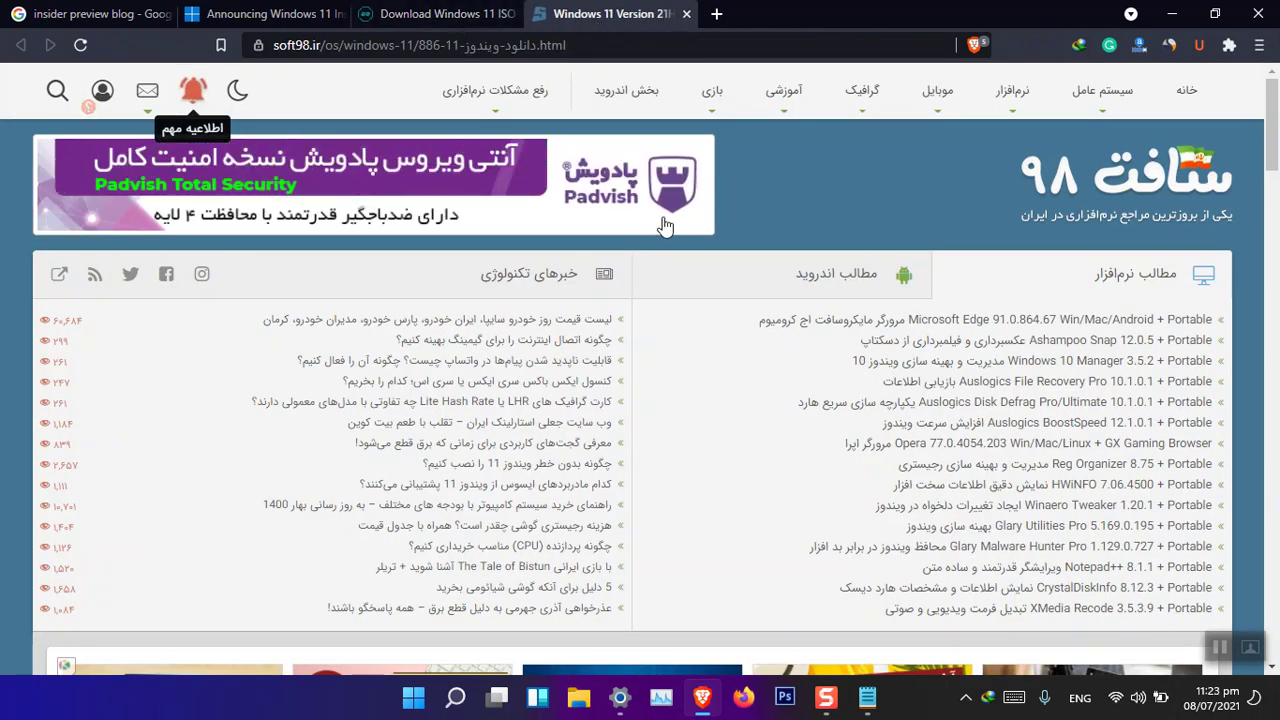
Scroll through soft98's download list, then switch back to the intozoom ISO tab
scroll(697, 381, down, 10)
scroll(697, 381, down, 4)
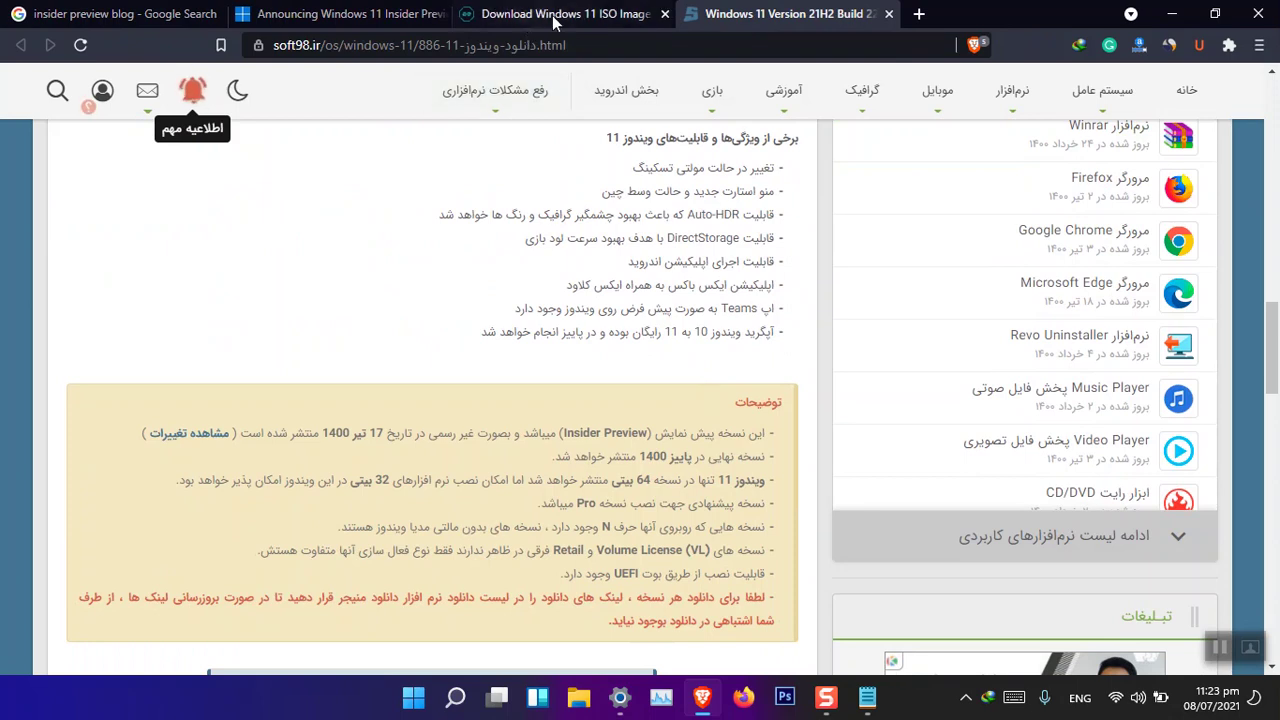
click(274, 46)
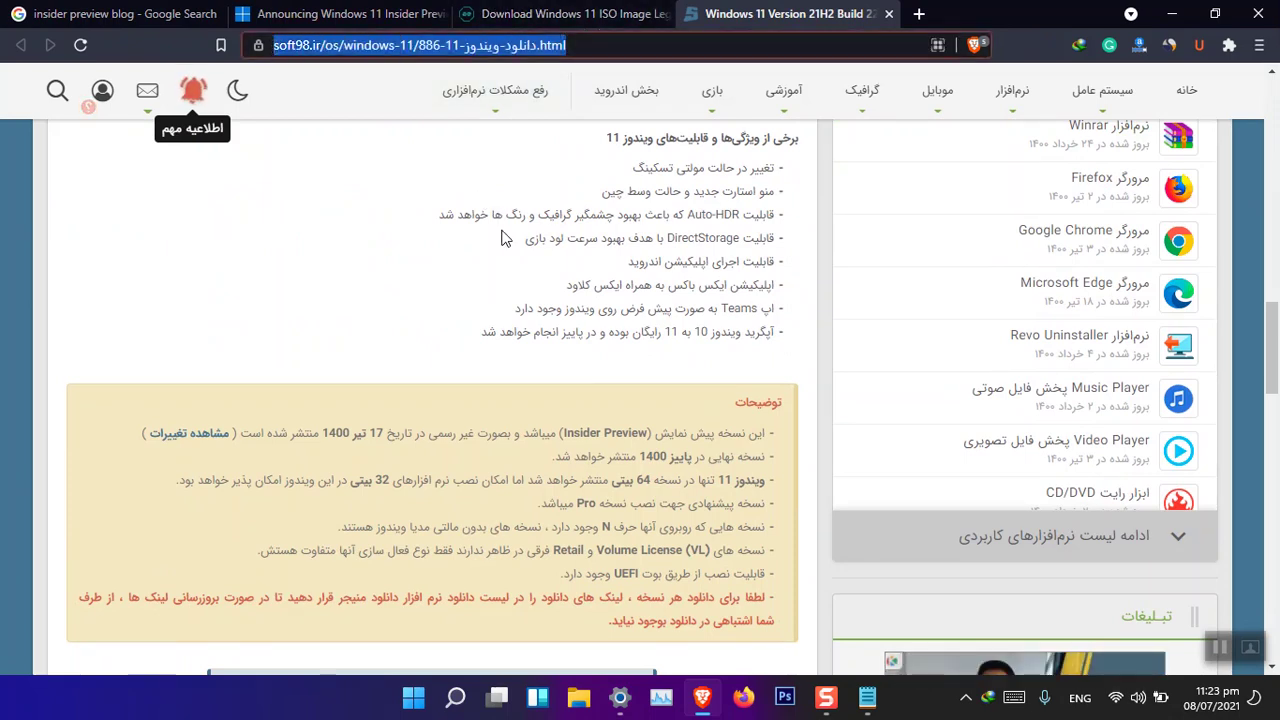
scroll(576, 292, down, 4)
scroll(576, 292, down, 3)
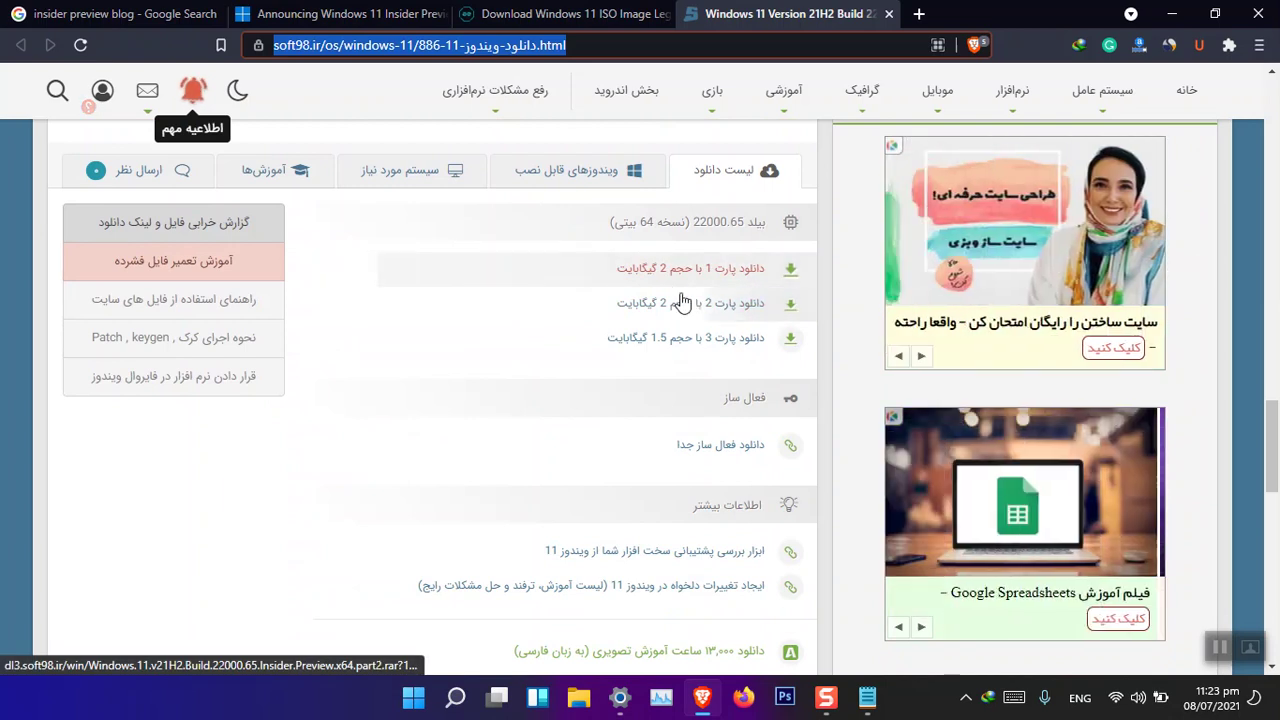
key(ctrl+shift+Tab)
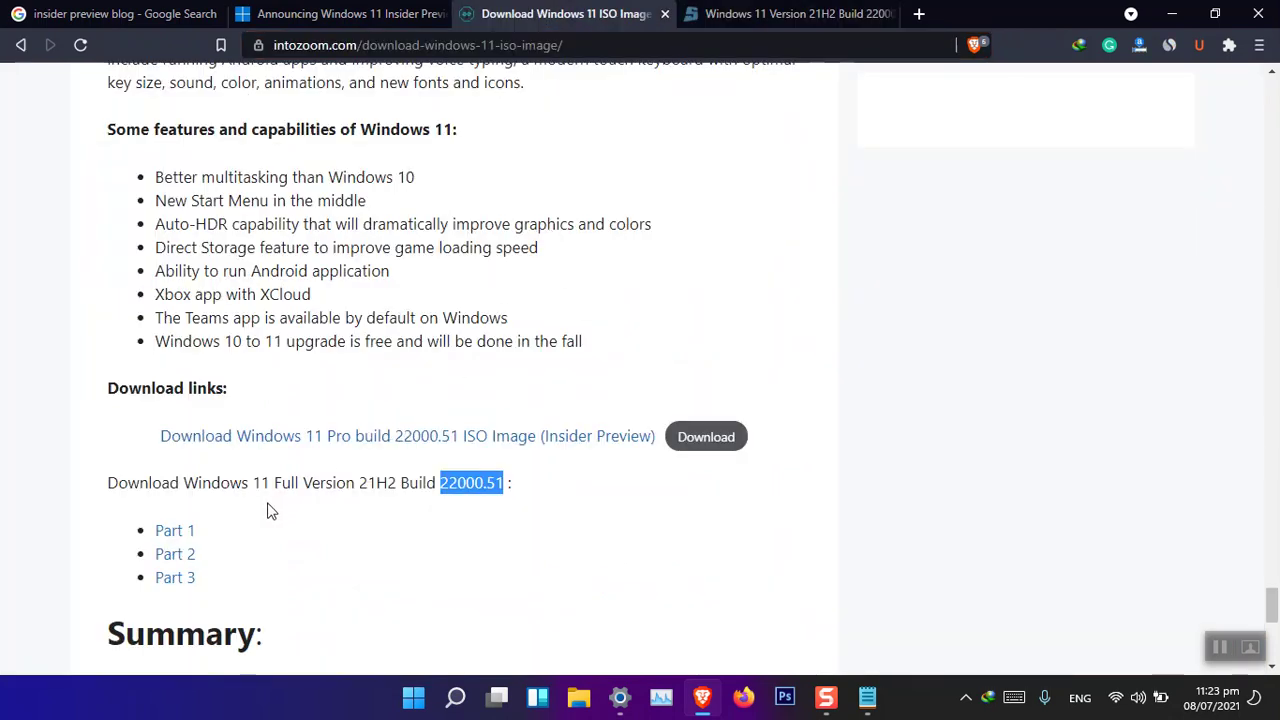
triple_click(367, 482)
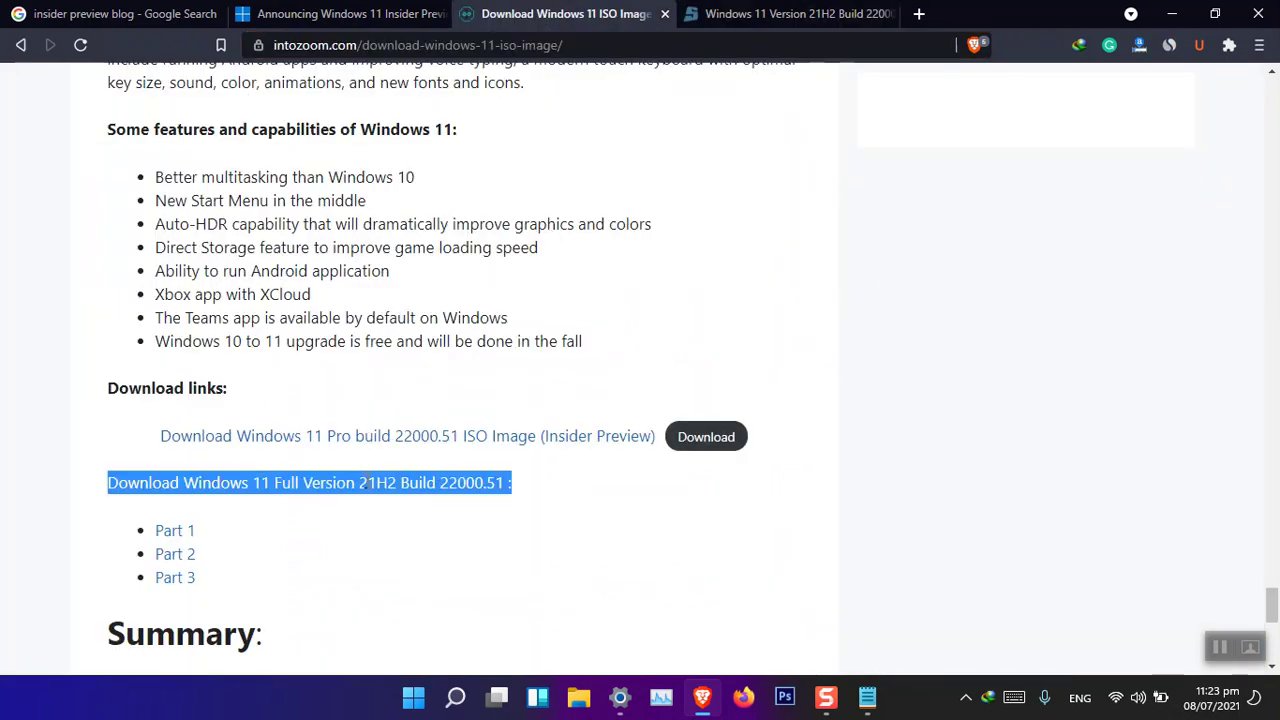
click(185, 531)
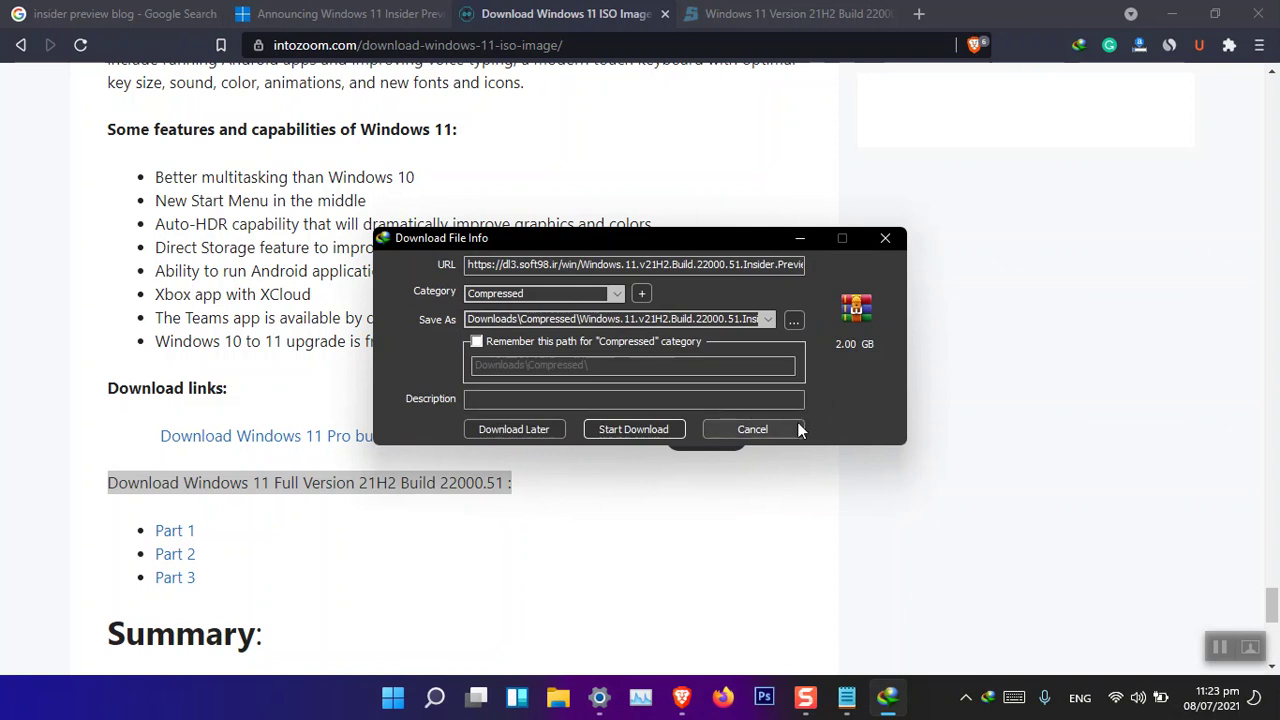
click(752, 429)
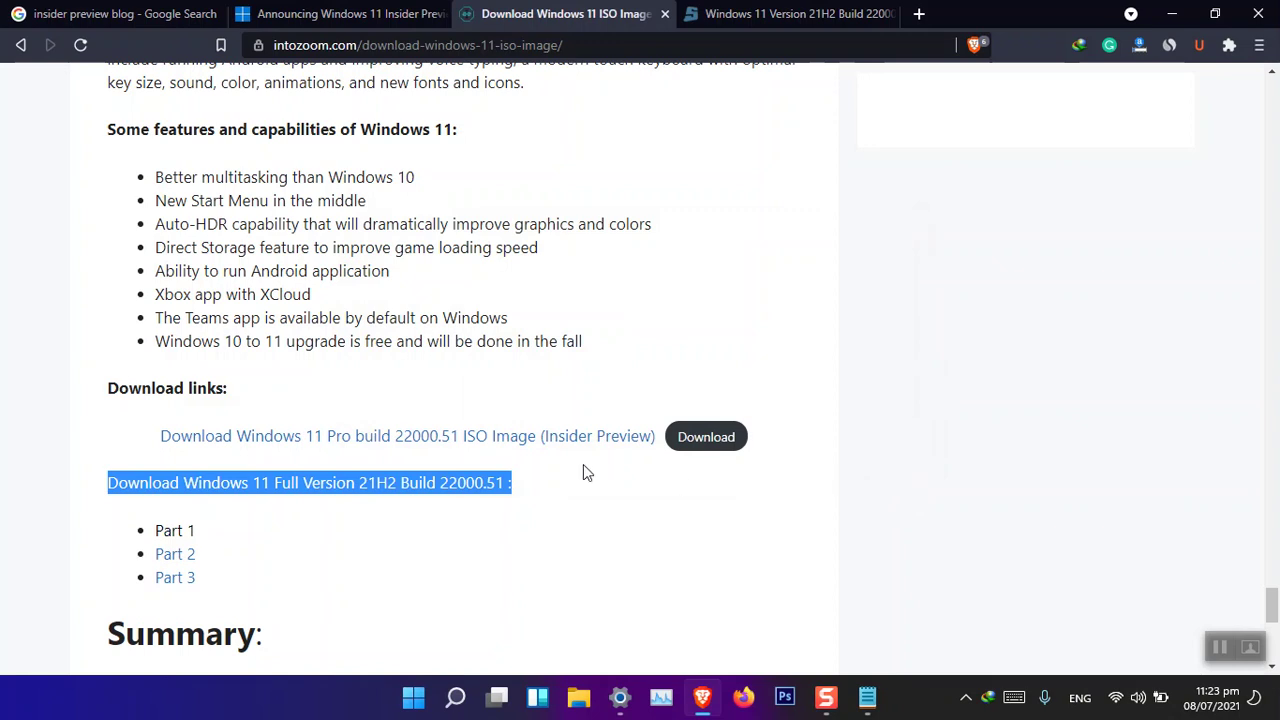
click(947, 245)
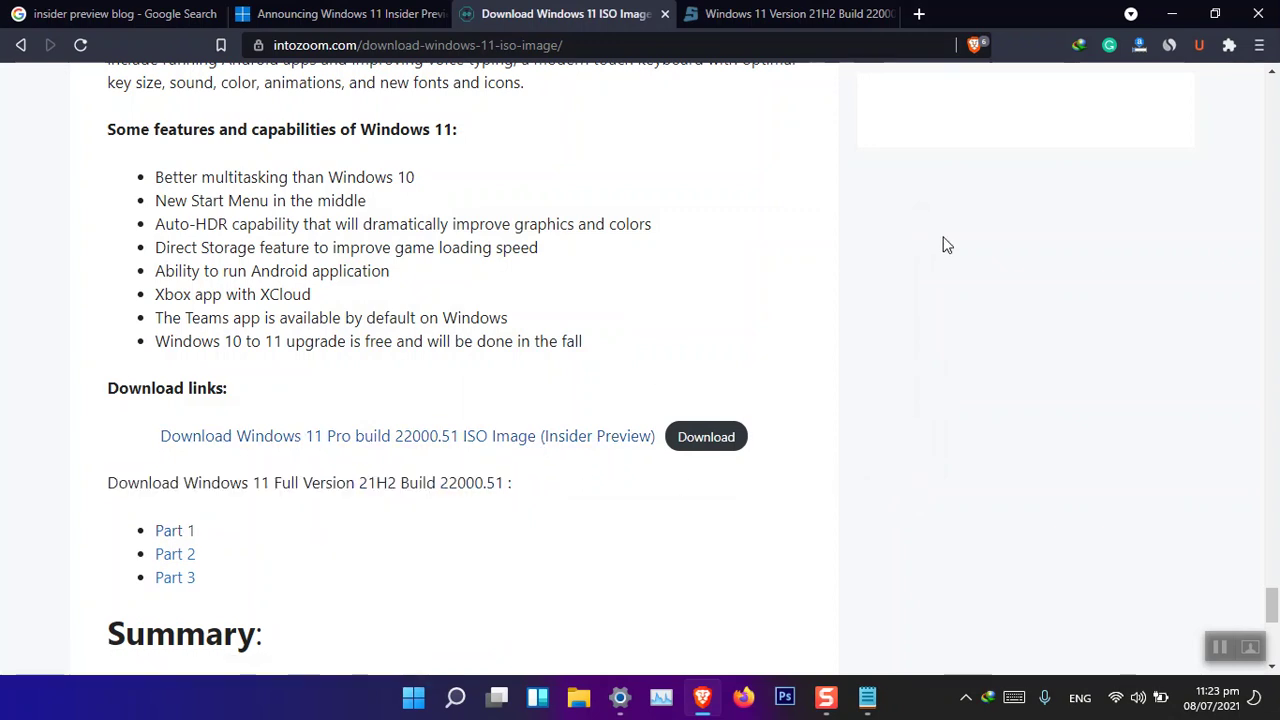
click(1171, 14)
Close the Settings window and the Notepad ISO link file
click(1072, 80)
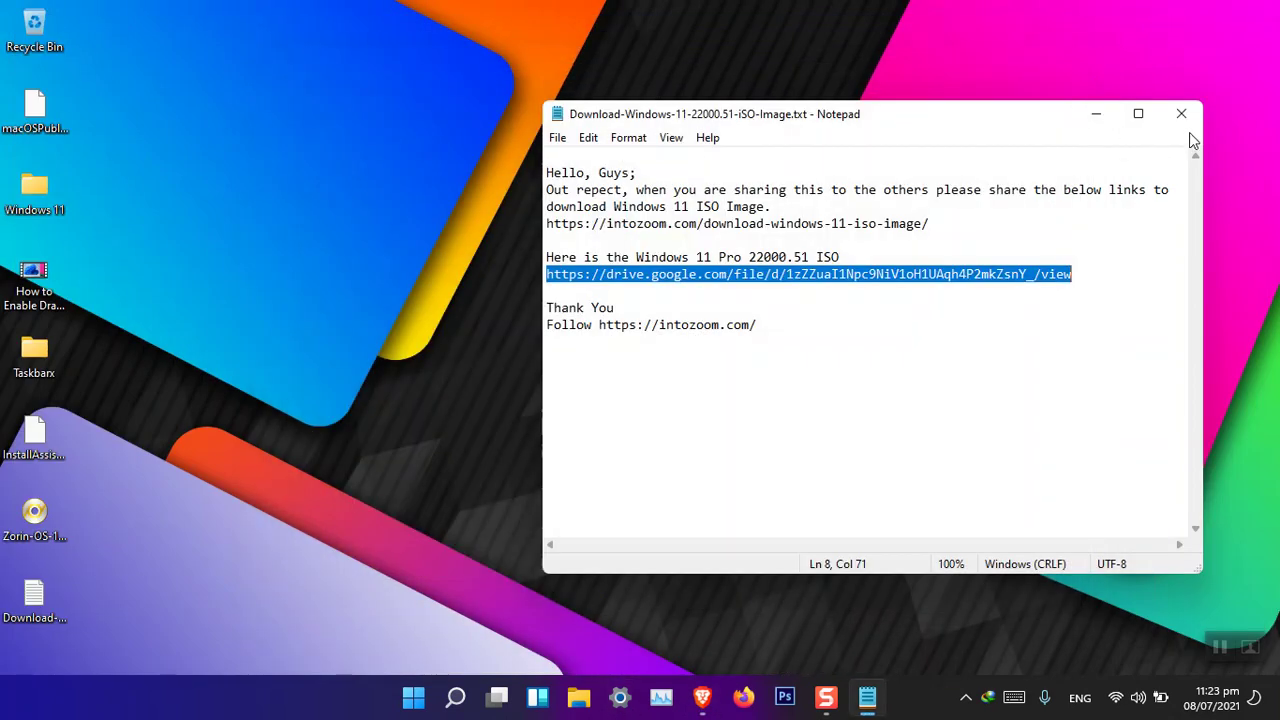
click(1183, 116)
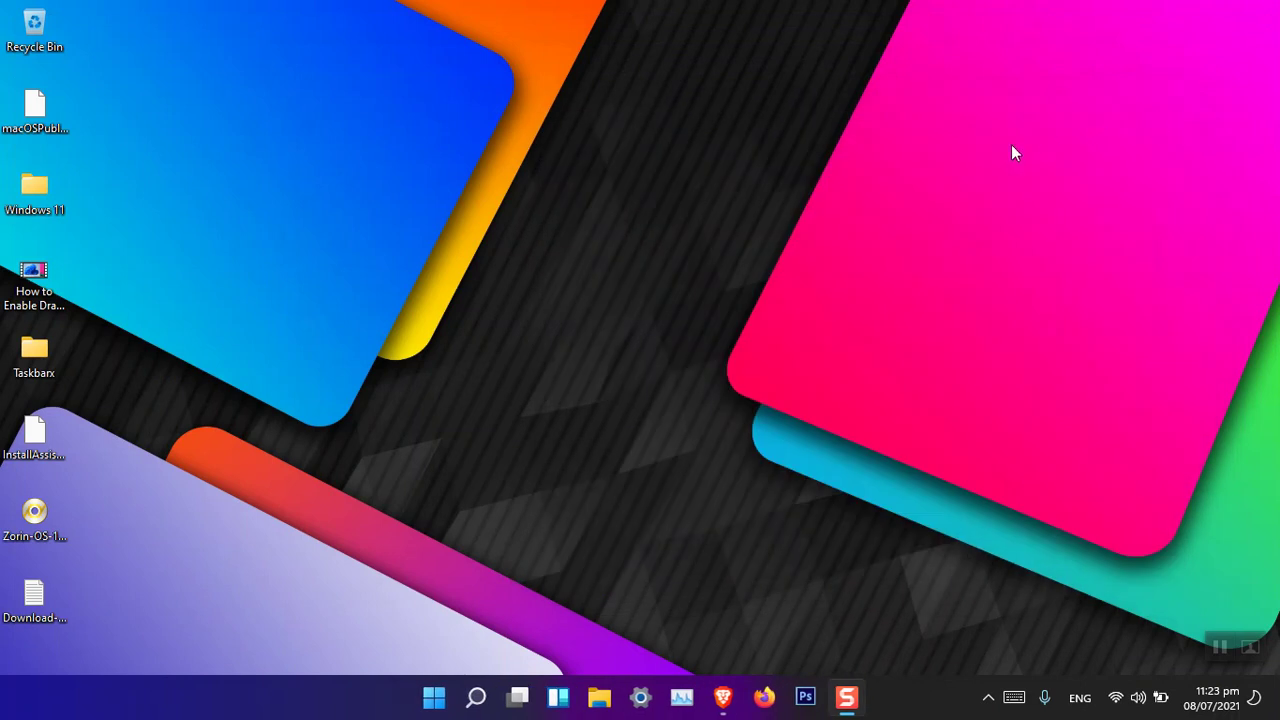